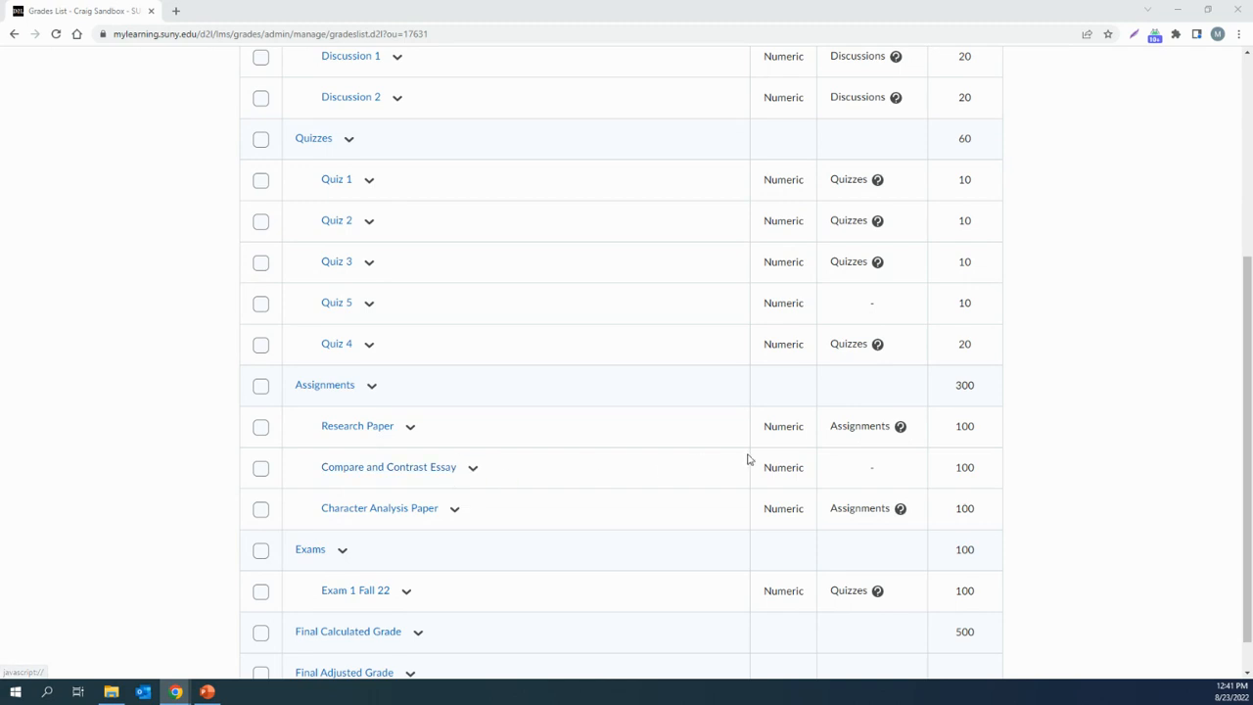
Review the Association column of the grade items list, checking Quiz 5 for a missing link
scroll(934, 431, up, 1)
scroll(934, 430, up, 1)
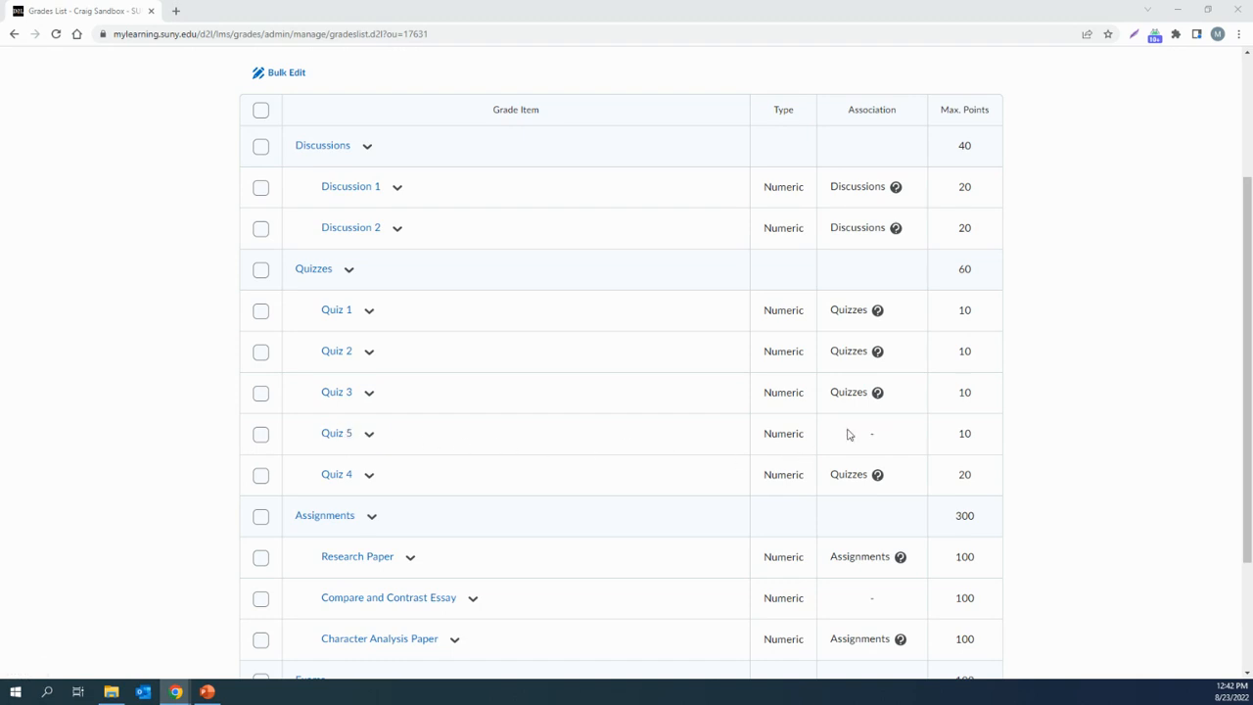
drag(877, 437, 869, 437)
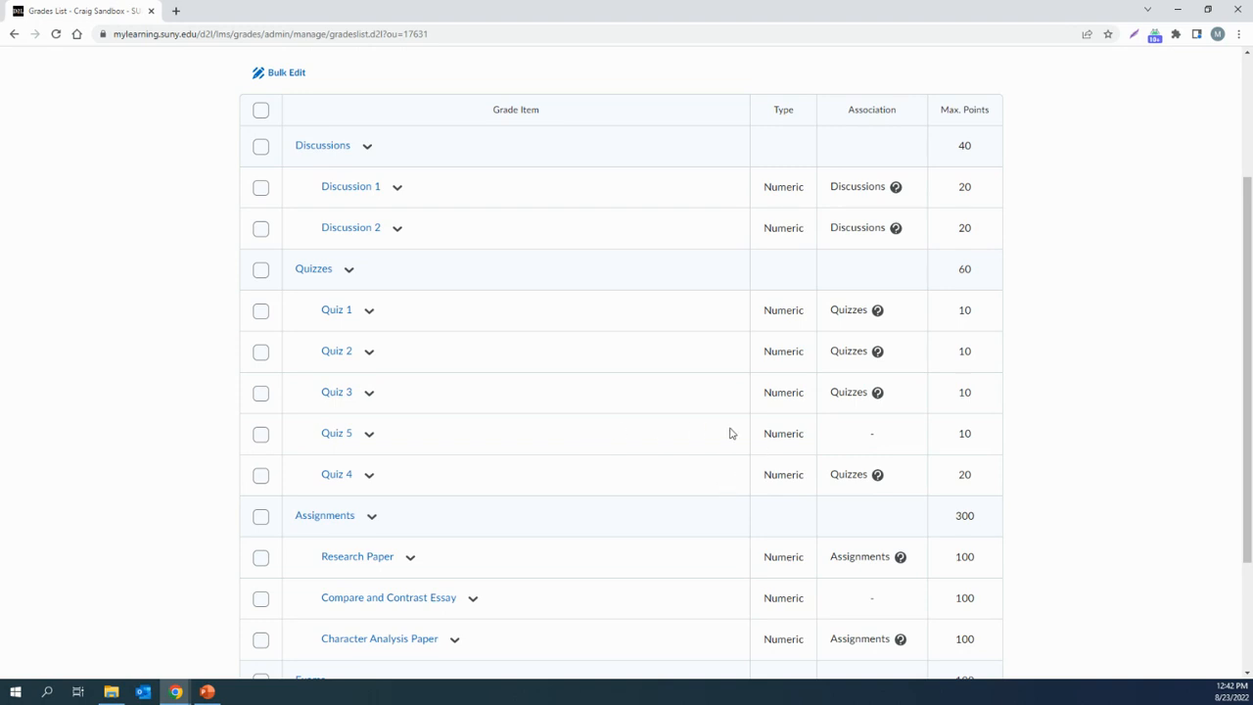
drag(874, 439, 866, 440)
click(867, 453)
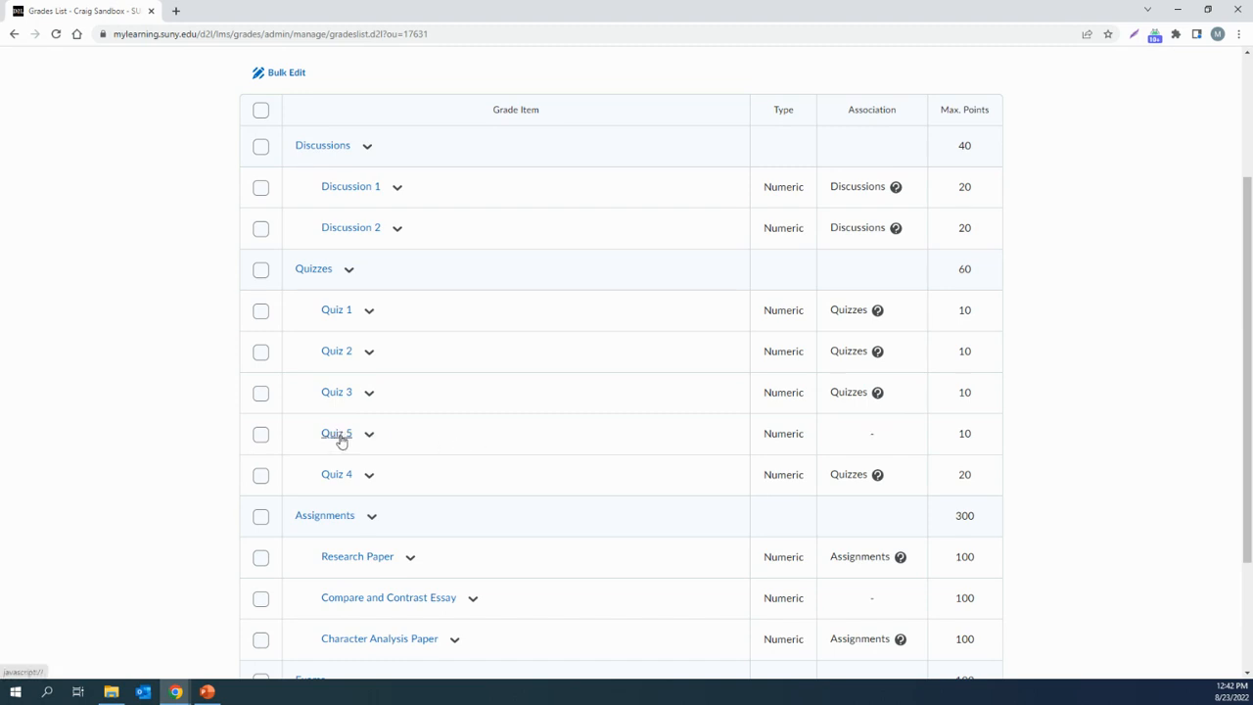
Go to the course's quizzes and open Quiz 5 for editing
scroll(340, 441, up, 3)
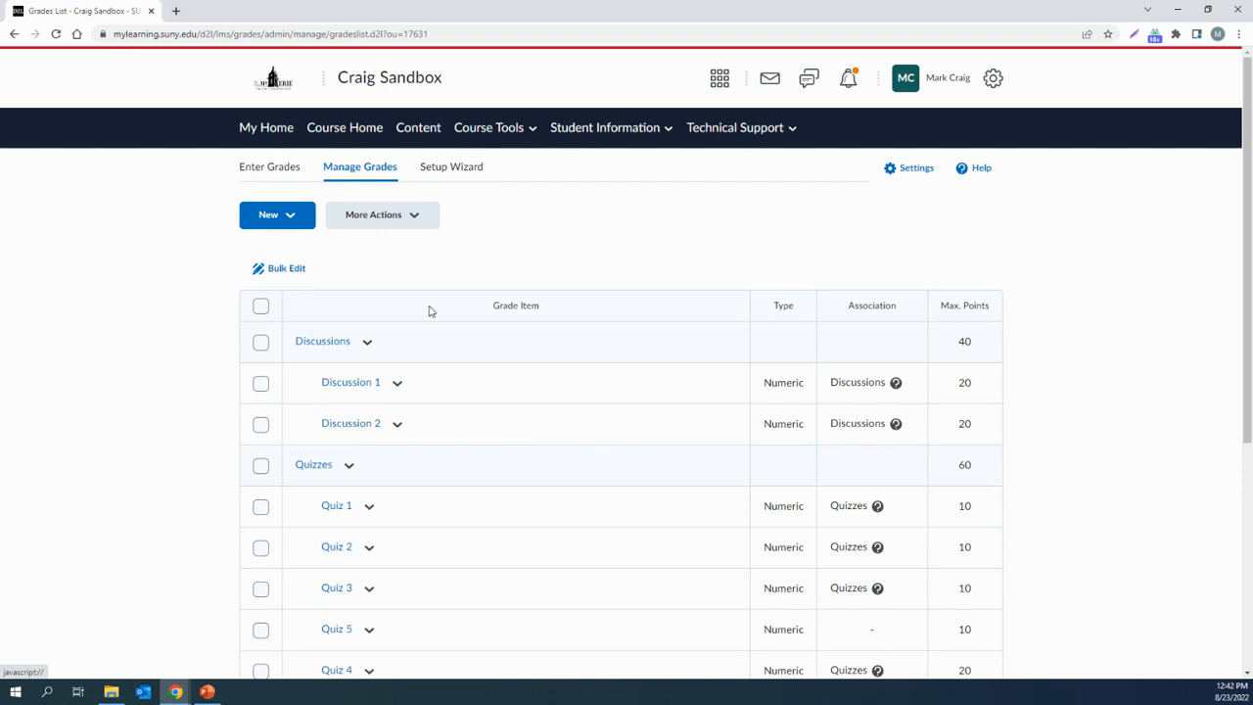
click(501, 132)
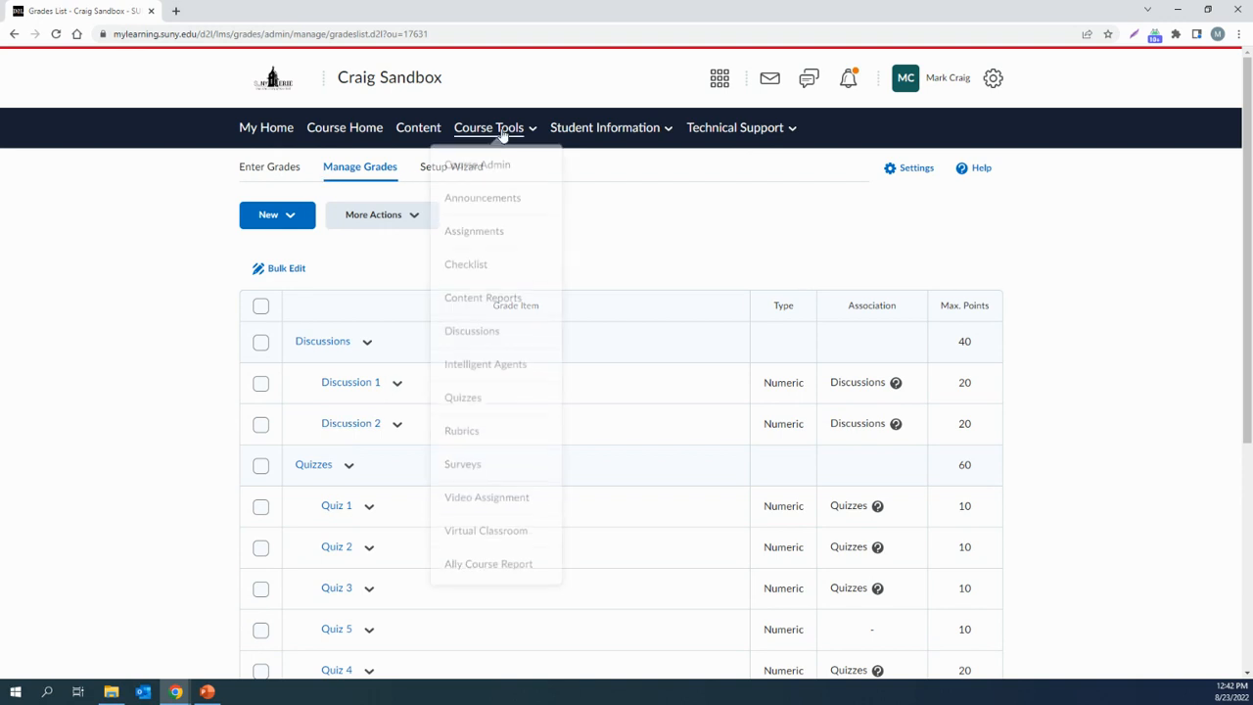
click(468, 399)
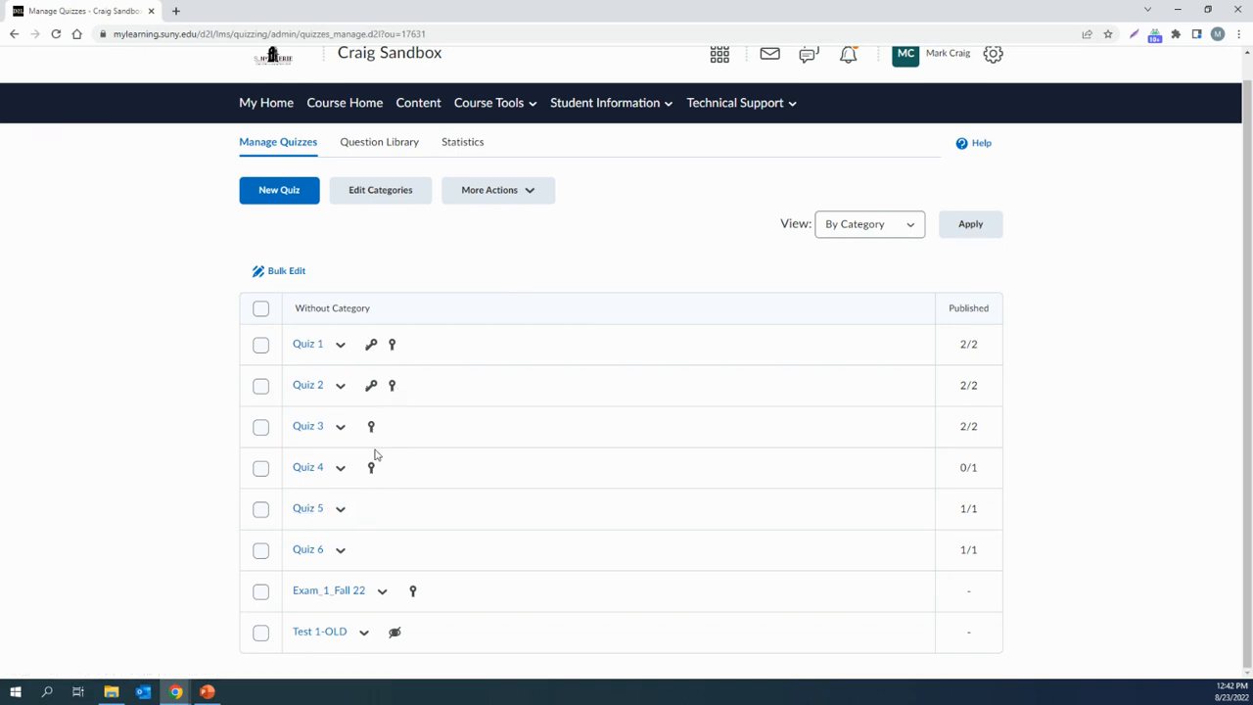
click(340, 510)
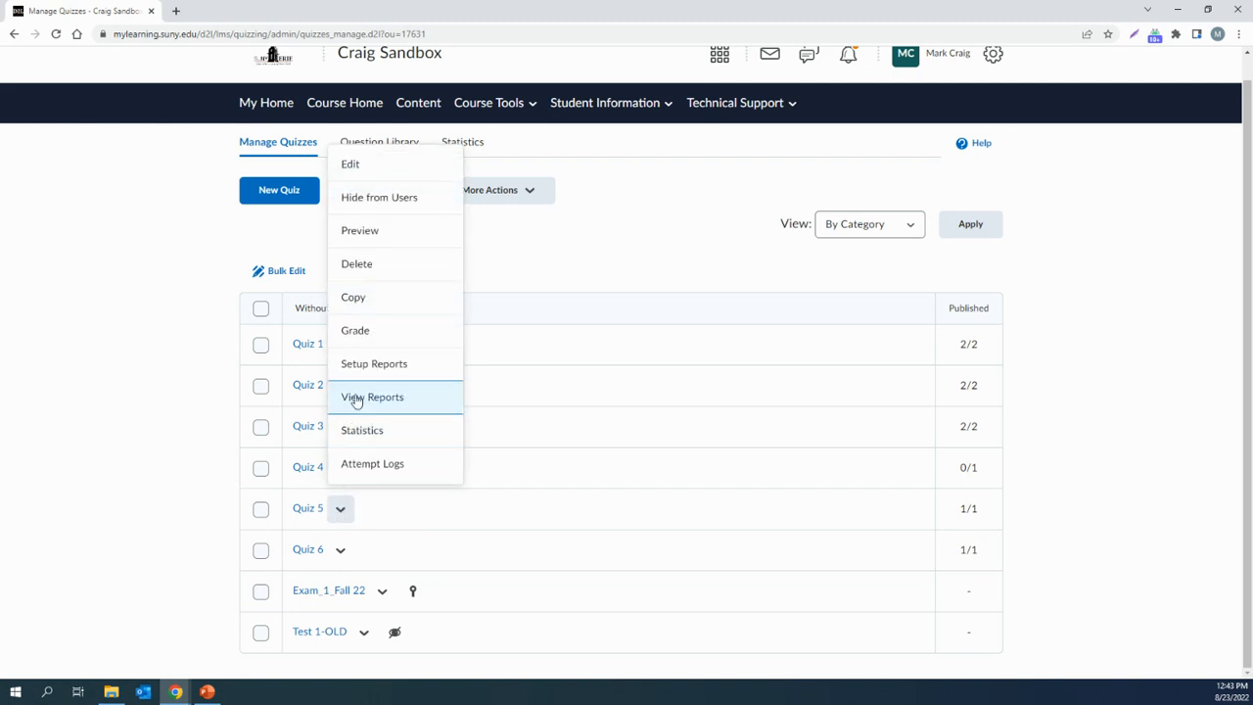
click(374, 195)
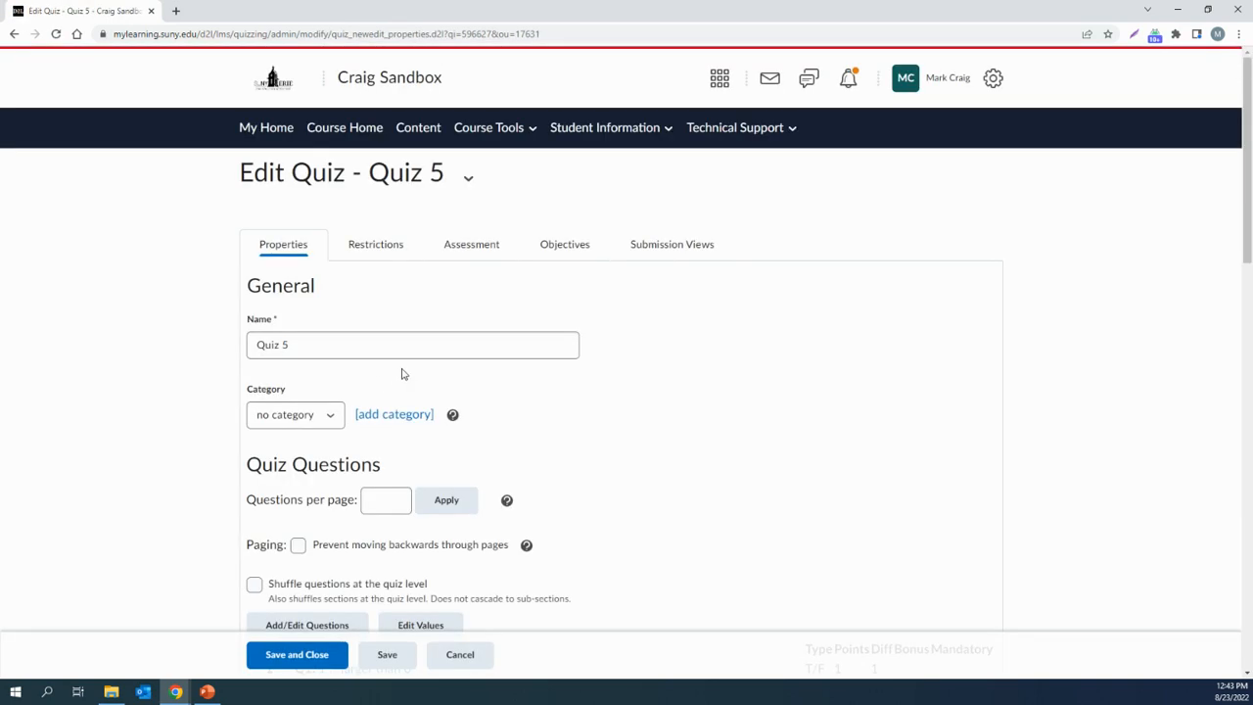
Link the quiz's assessment to the Quiz 5 grade item, enable automatic grade book updates, and save and close the quiz
click(470, 252)
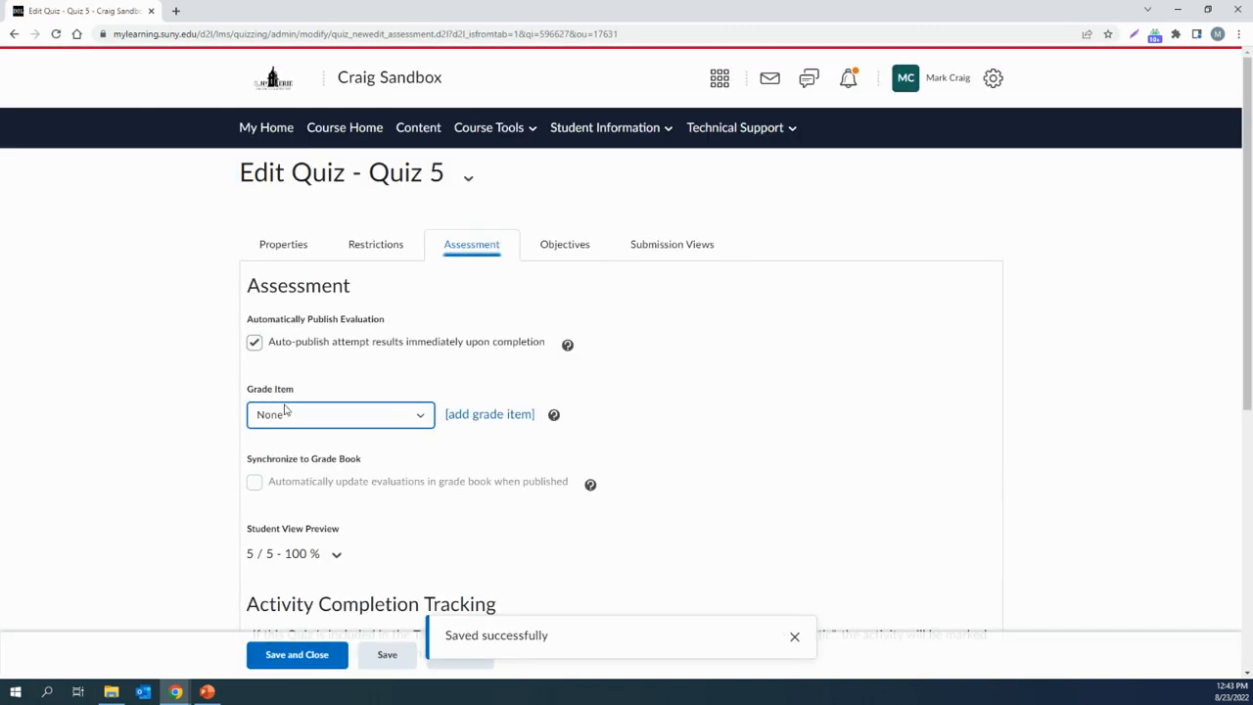
click(422, 416)
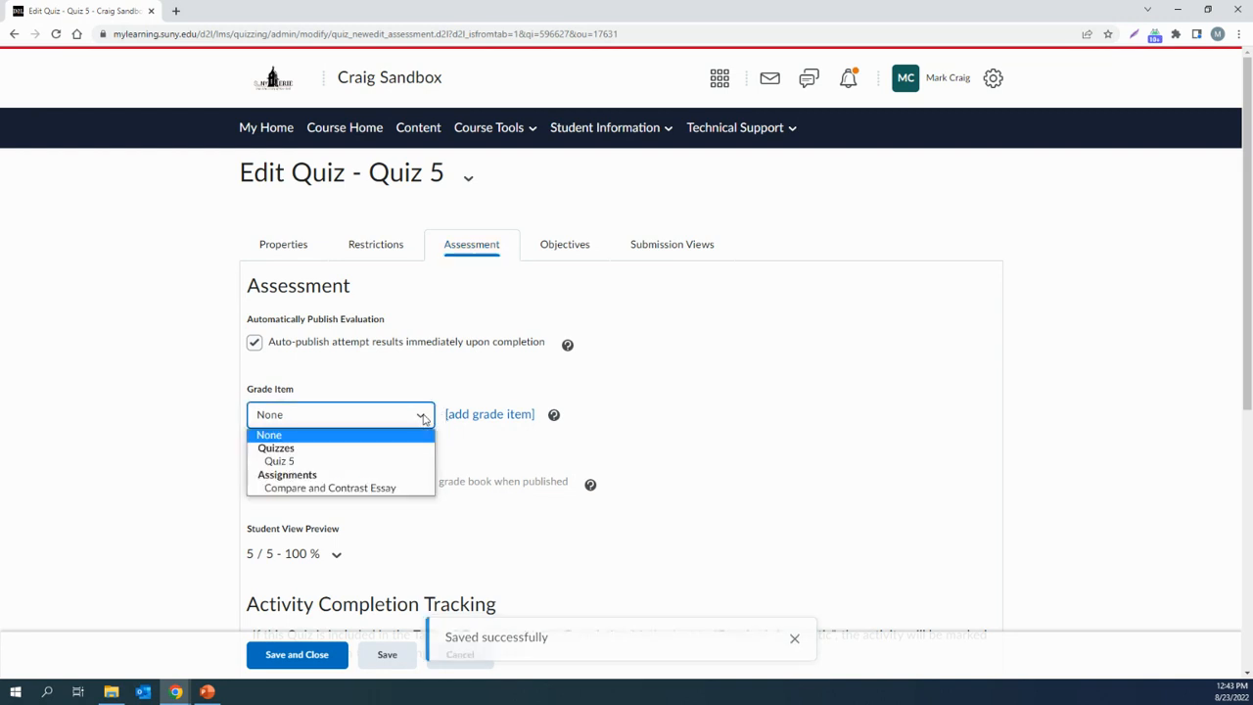
click(305, 461)
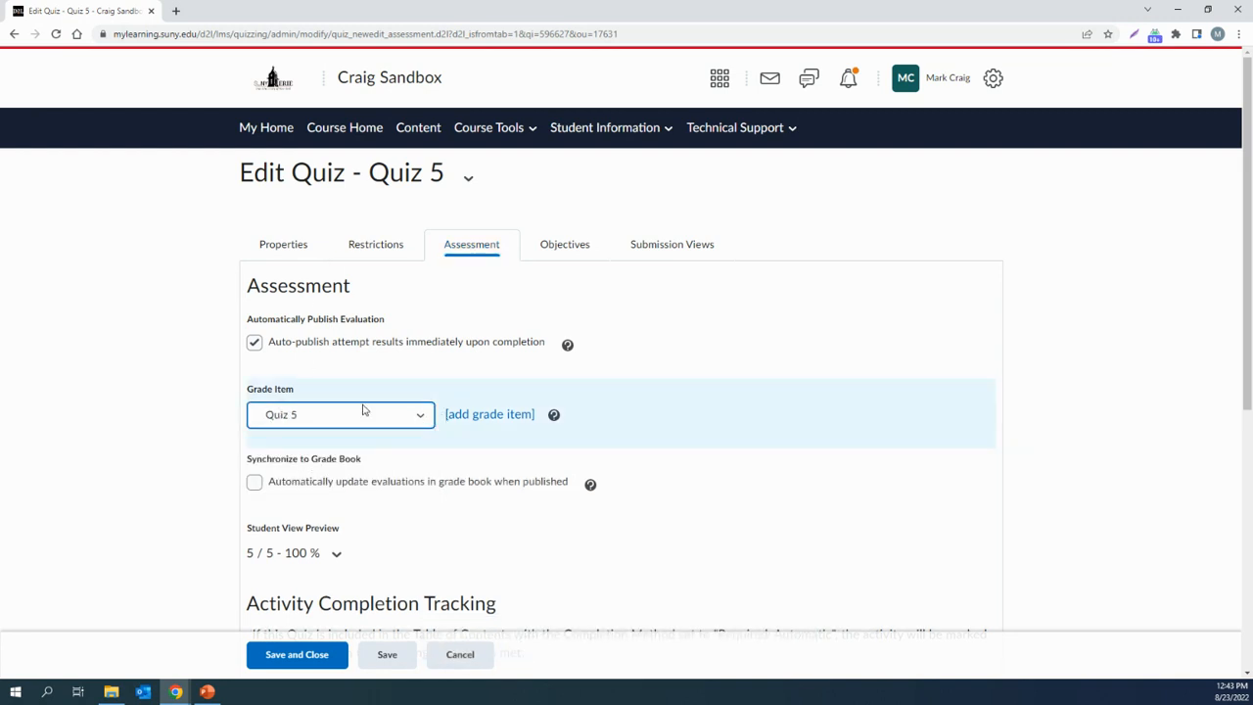
click(255, 482)
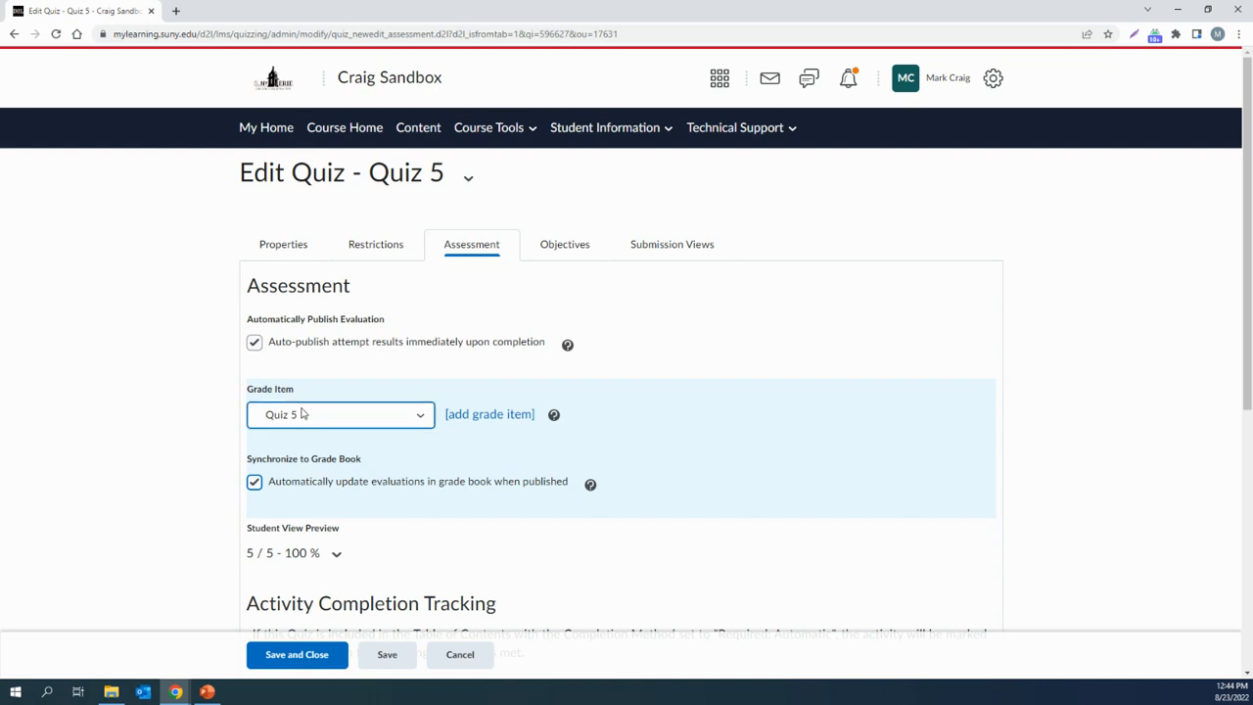
click(314, 665)
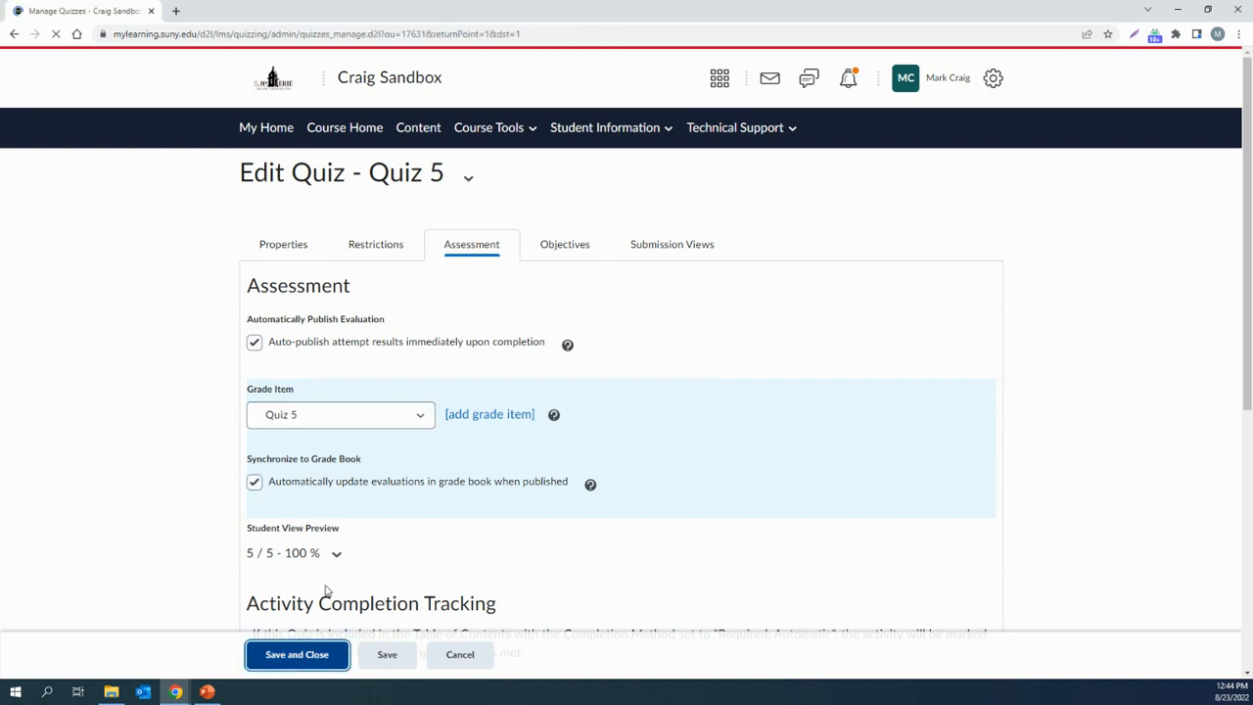
Return to the grade management list and check the associations of Quiz 5 and the assignment grade items
scroll(337, 529, down, 1)
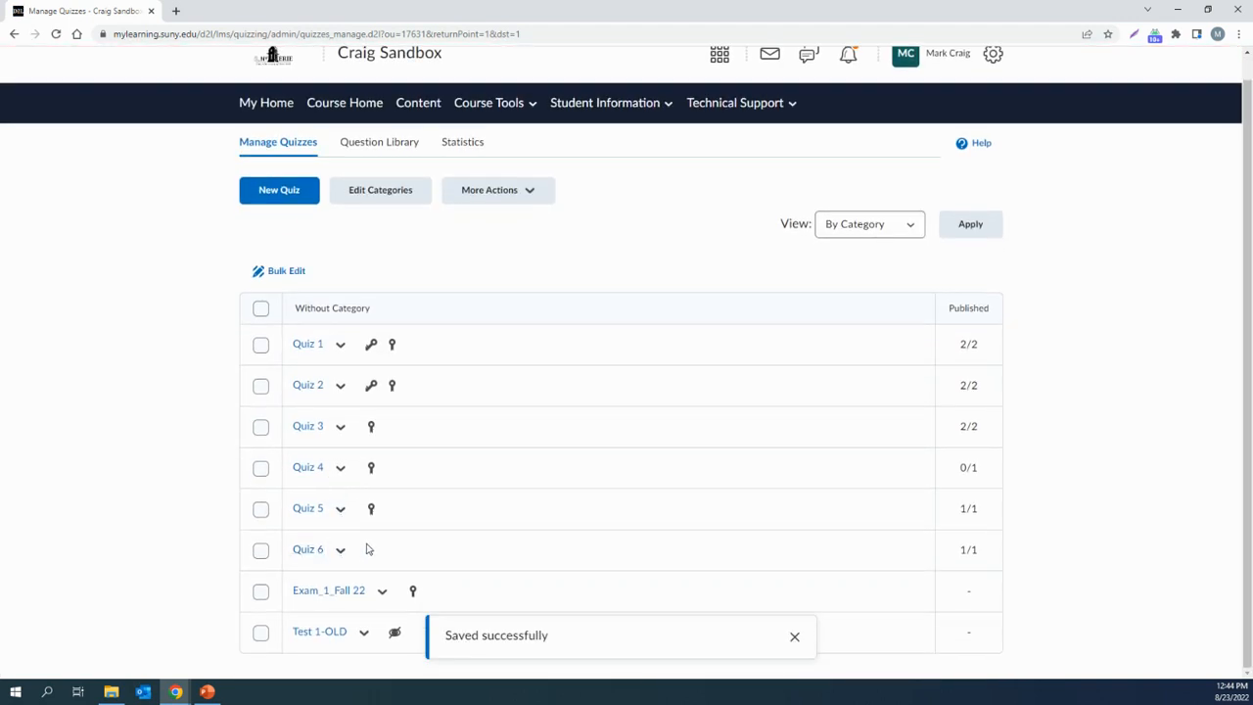
scroll(411, 289, up, 1)
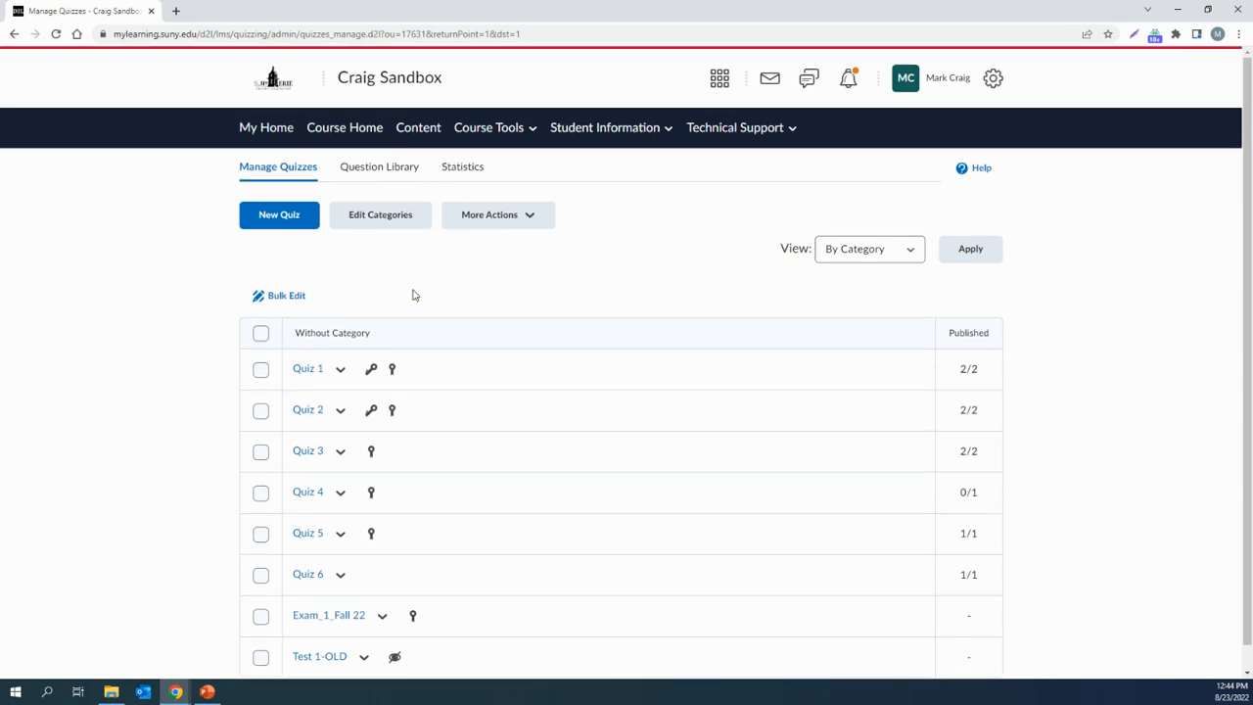
click(632, 136)
click(608, 267)
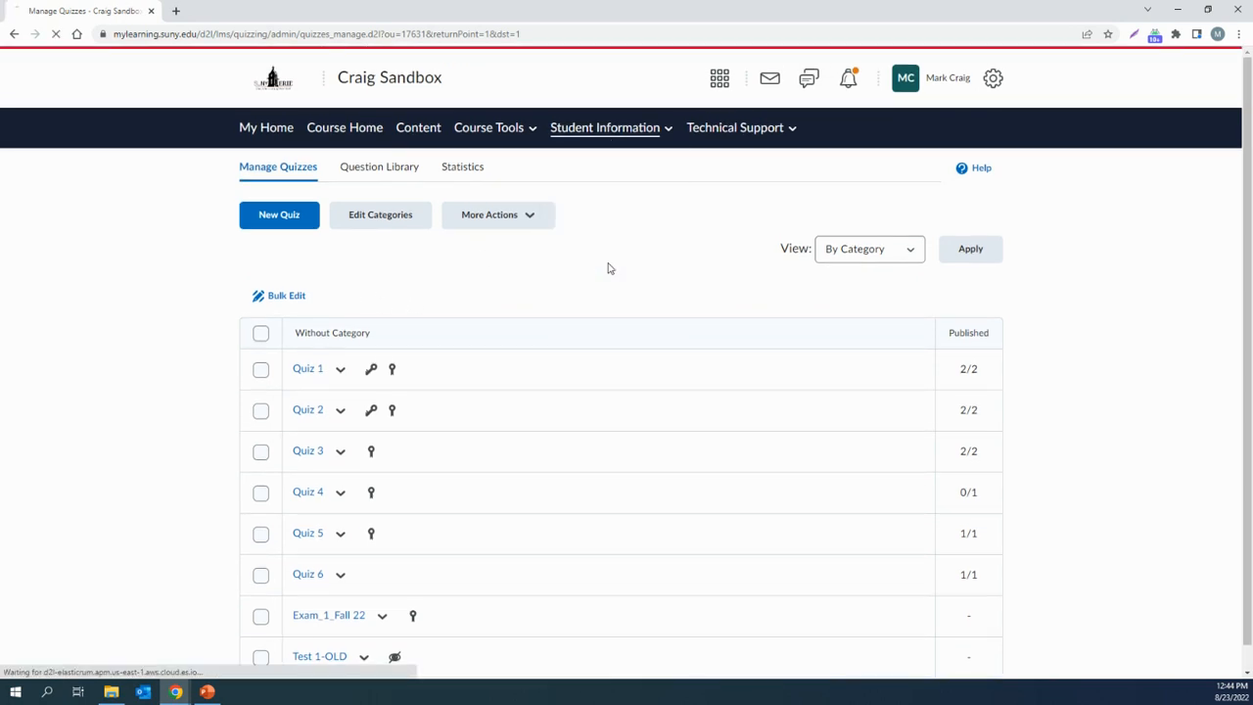
click(140, 167)
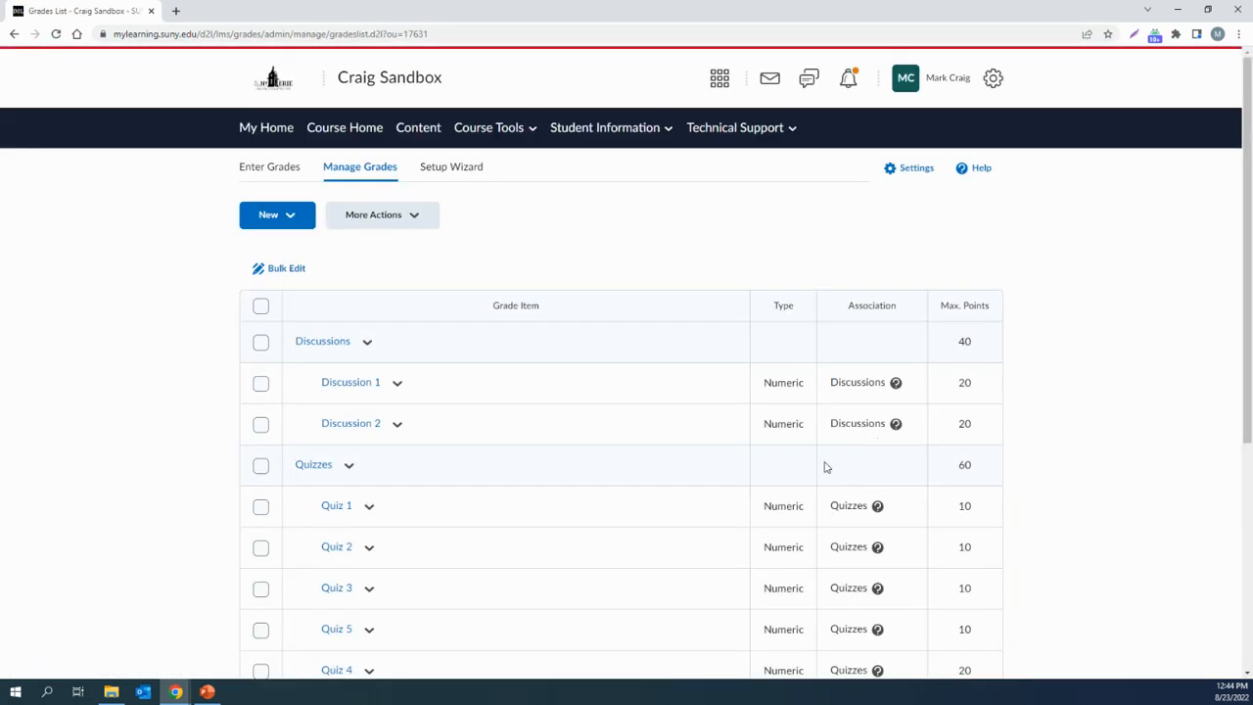
scroll(666, 445, down, 2)
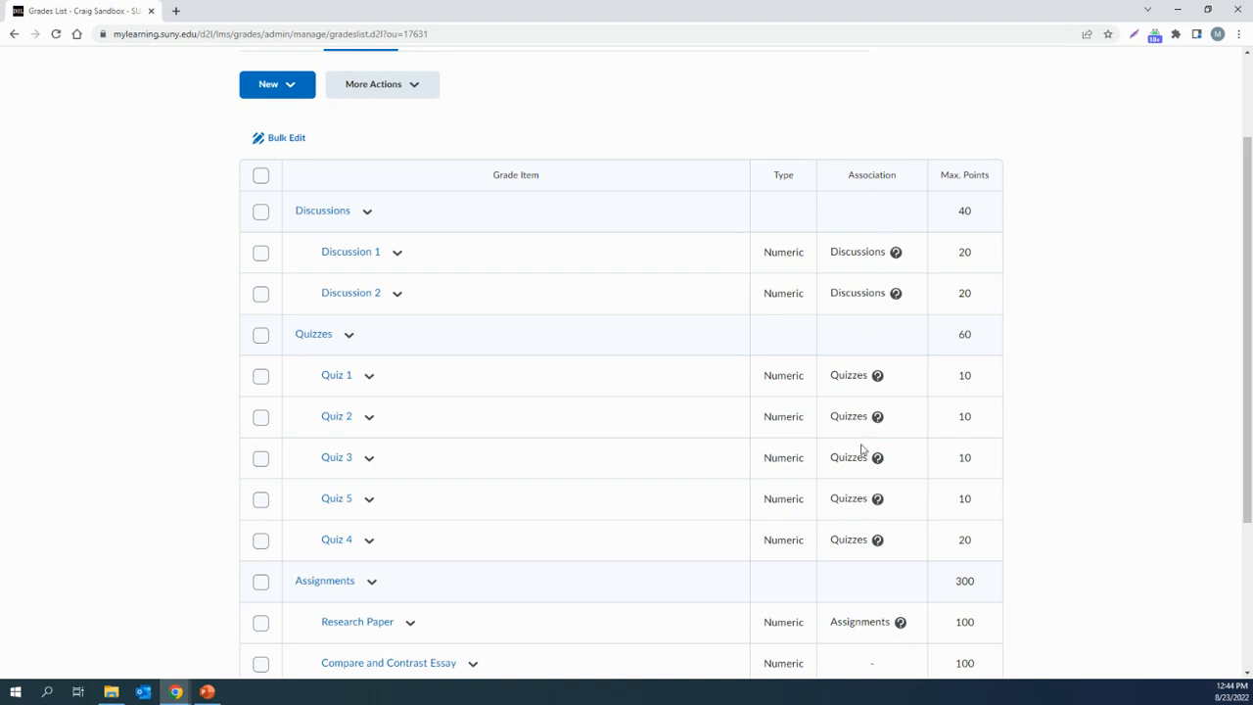
scroll(861, 451, down, 3)
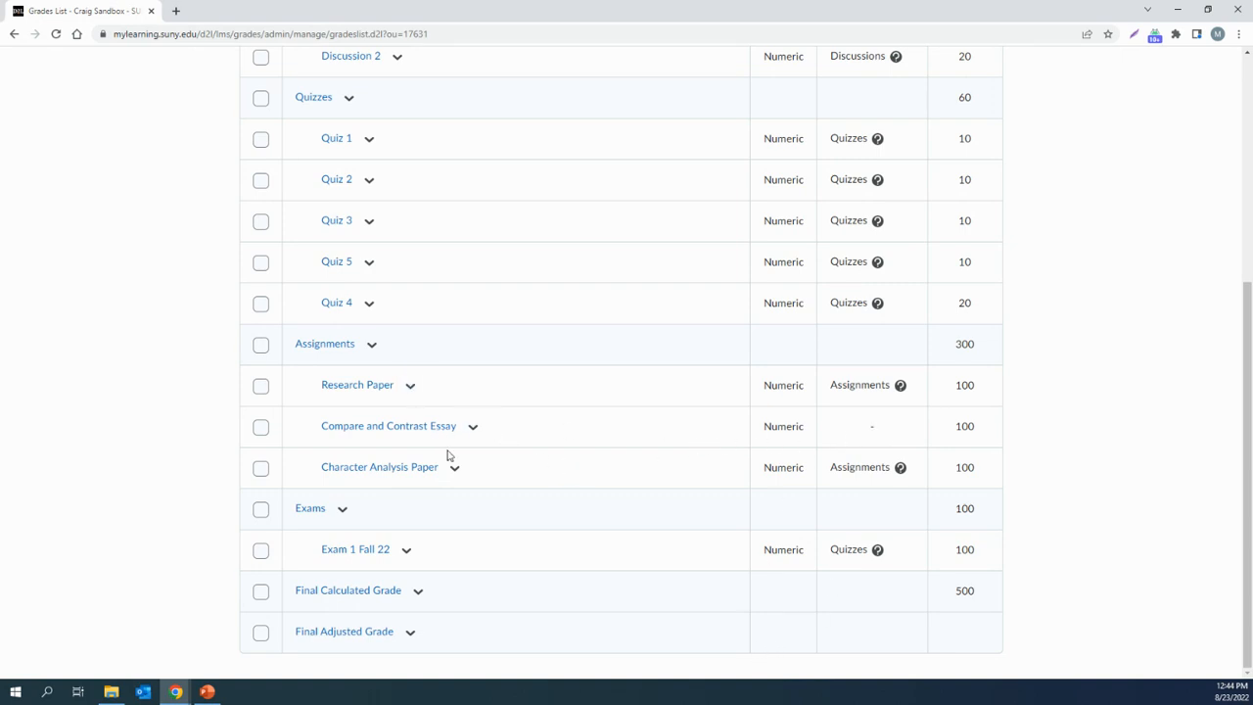
Go to the course's assignments and open Compare and Contrast Paper for editing
scroll(631, 453, up, 4)
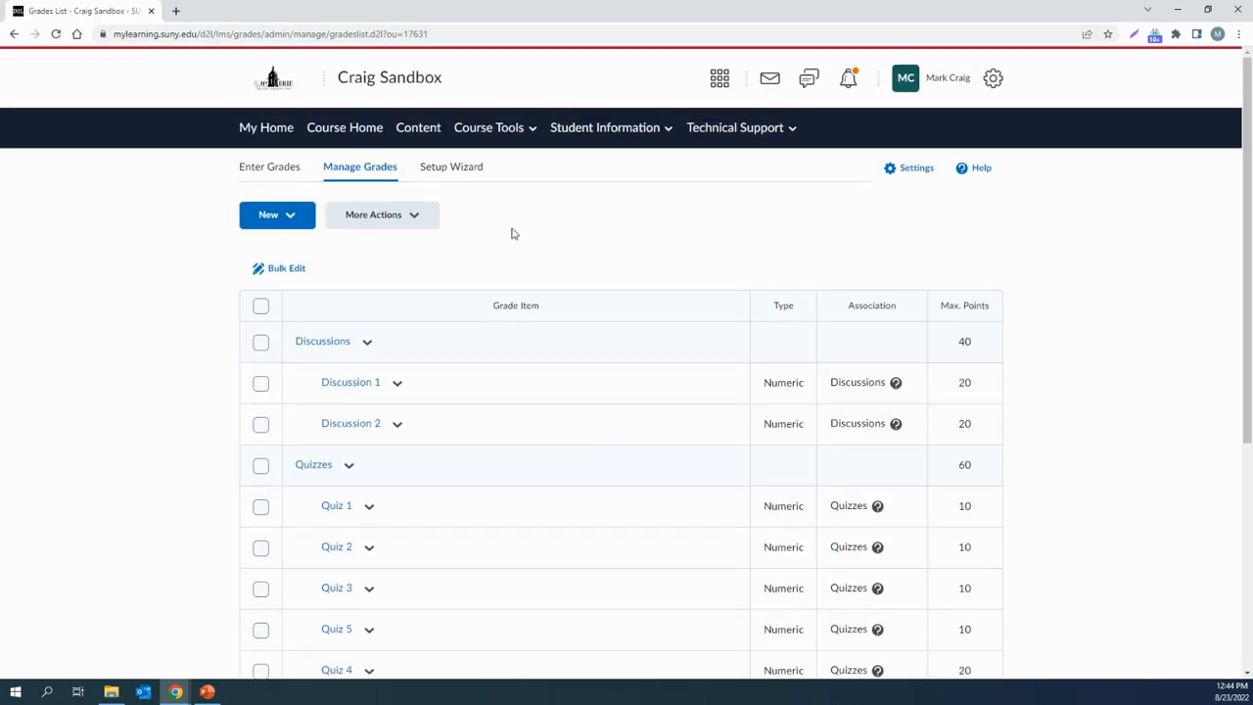
click(502, 132)
click(479, 245)
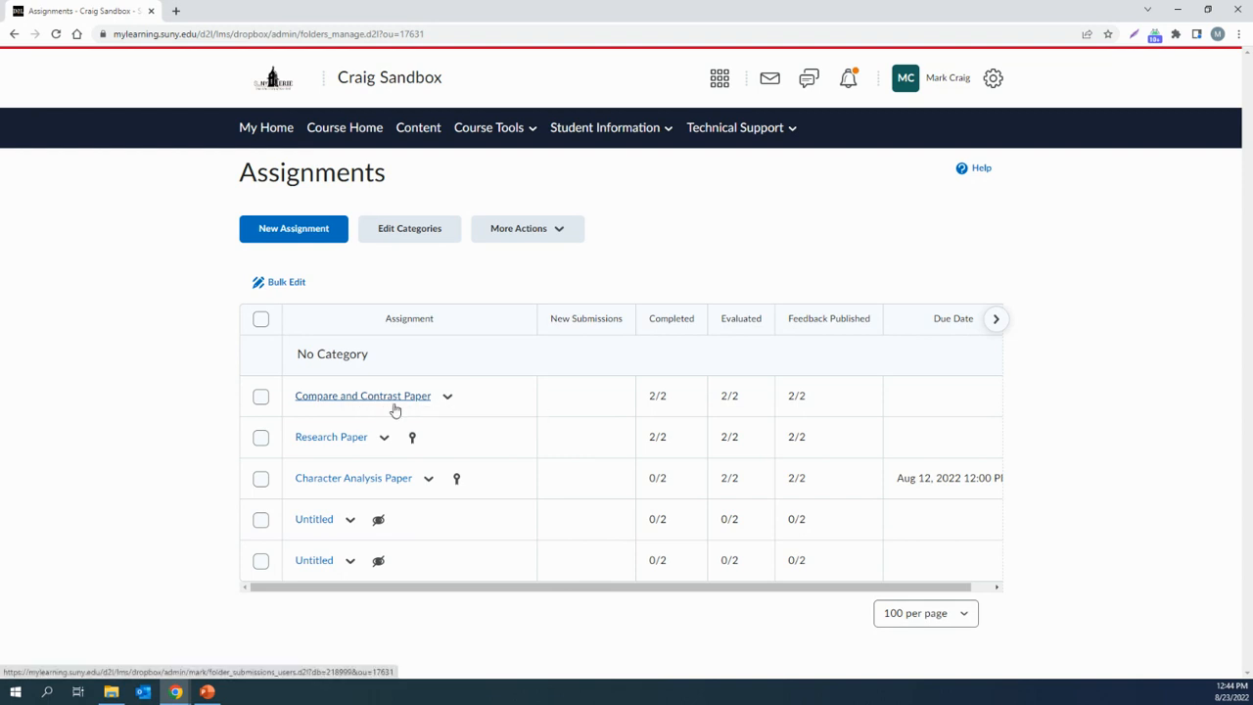
click(450, 400)
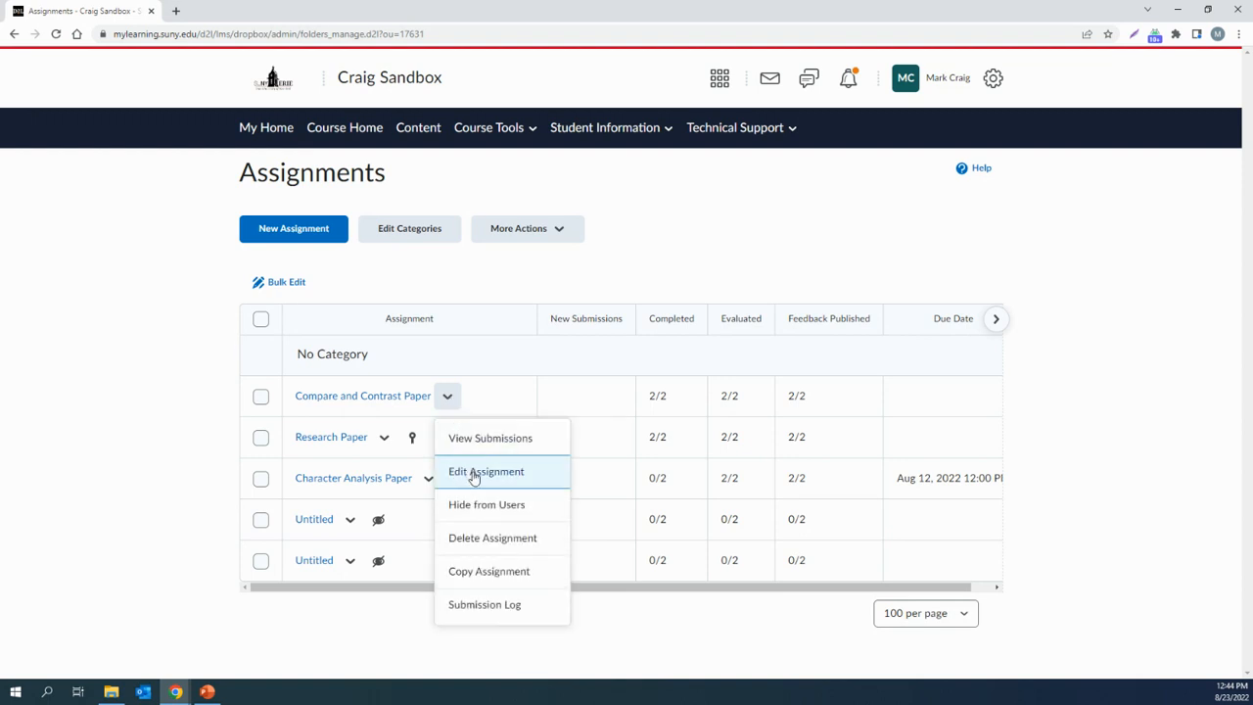
click(474, 475)
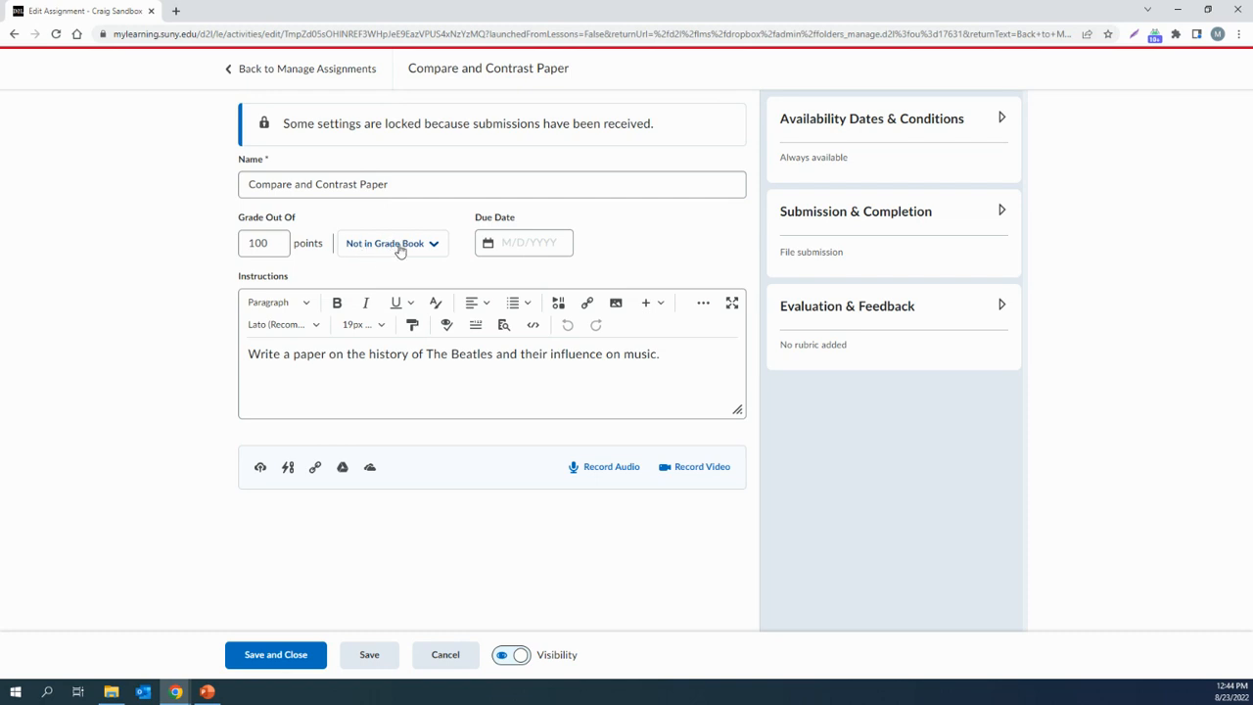
Link the assignment to the existing Compare and Contrast Essay grade item, then save and close it
click(399, 250)
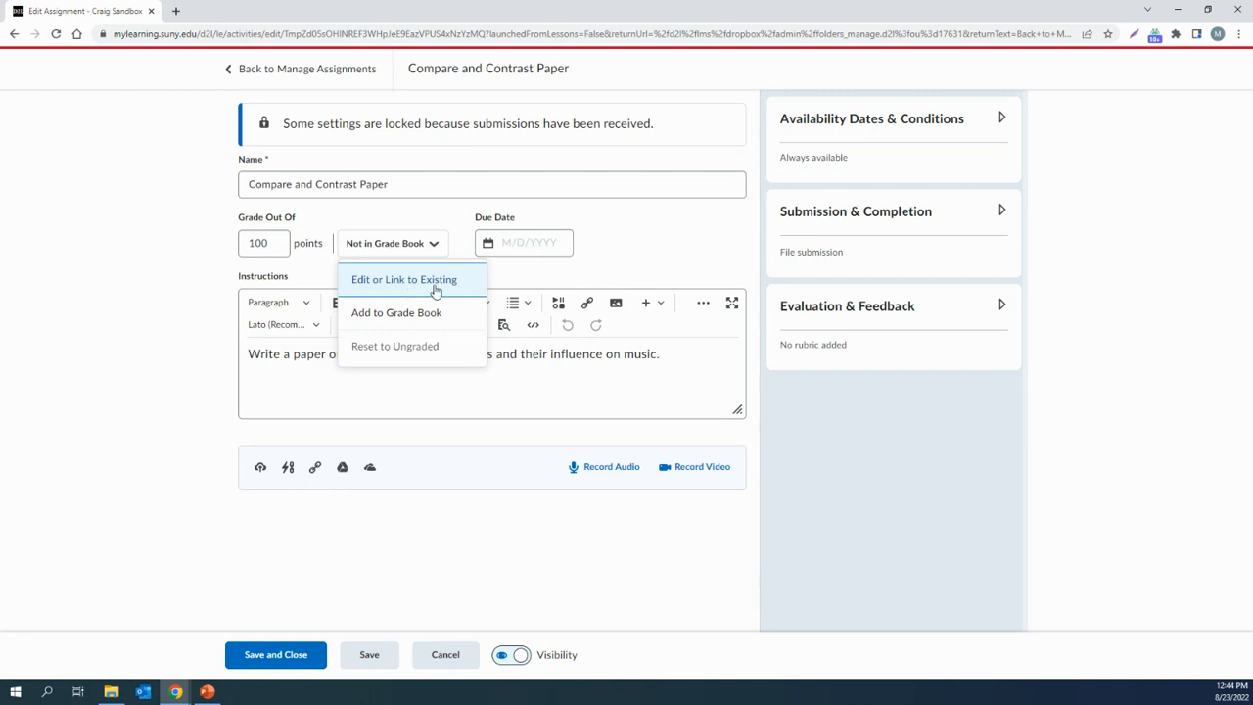
click(426, 284)
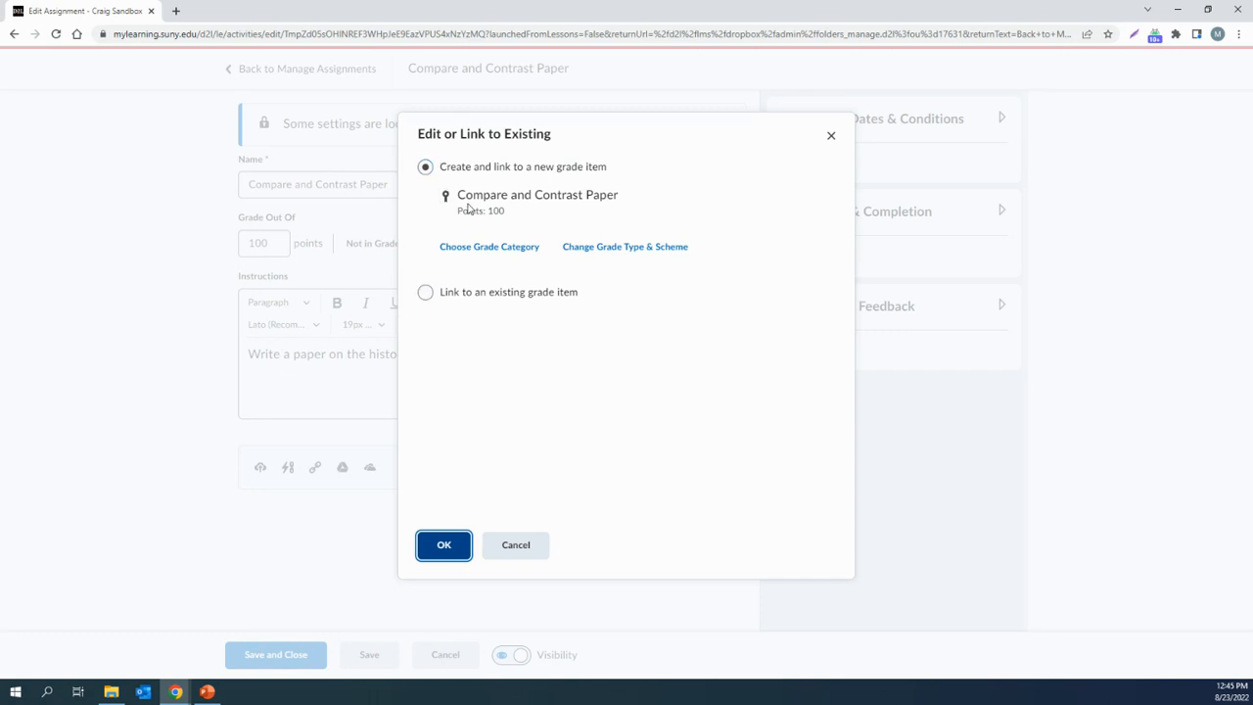
click(426, 294)
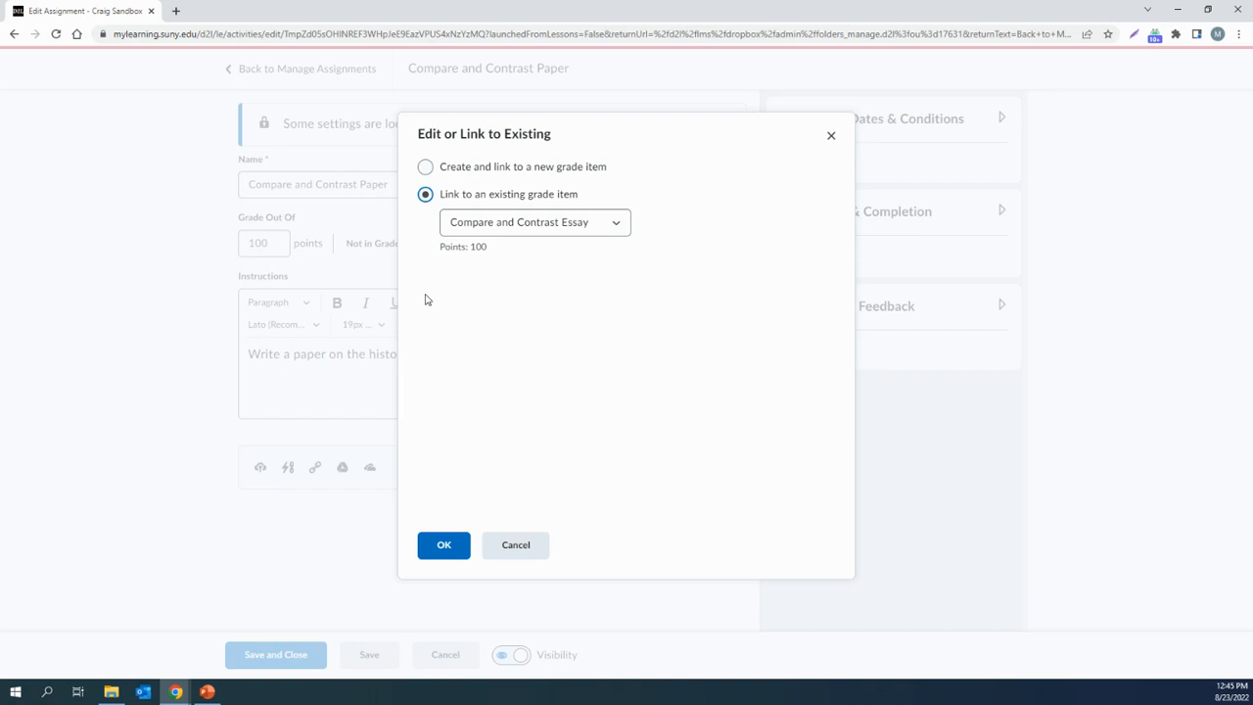
click(530, 227)
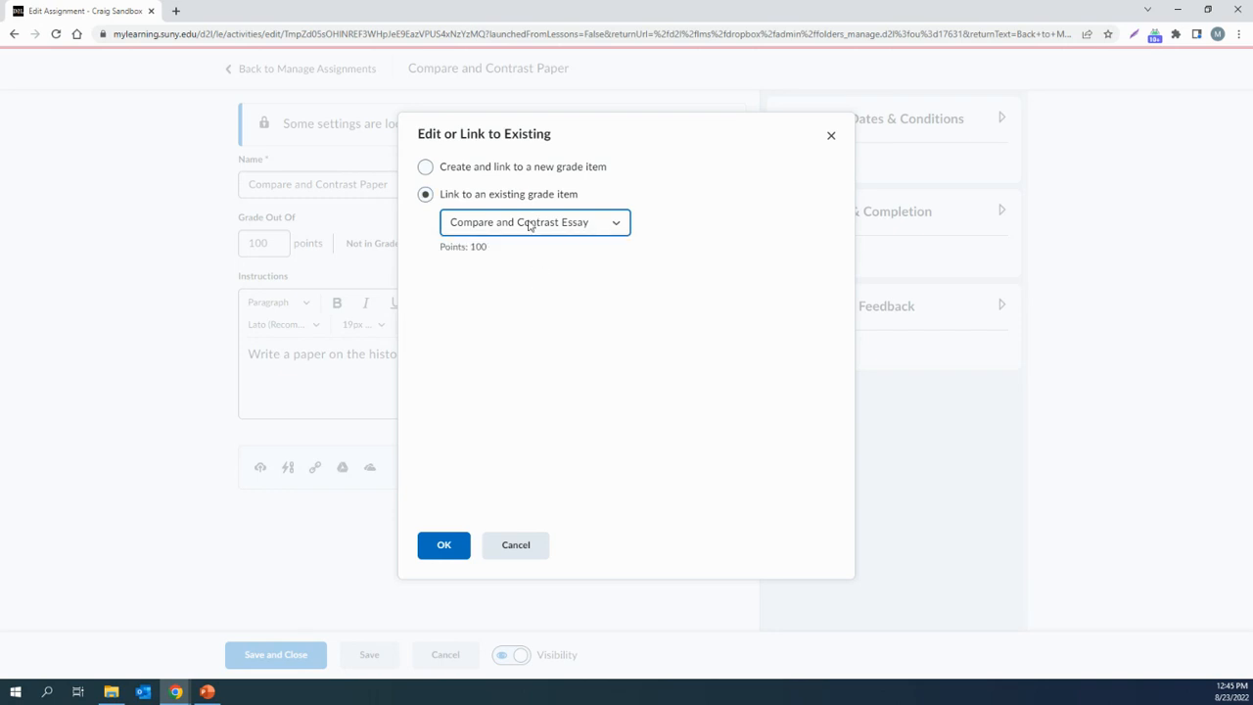
click(456, 546)
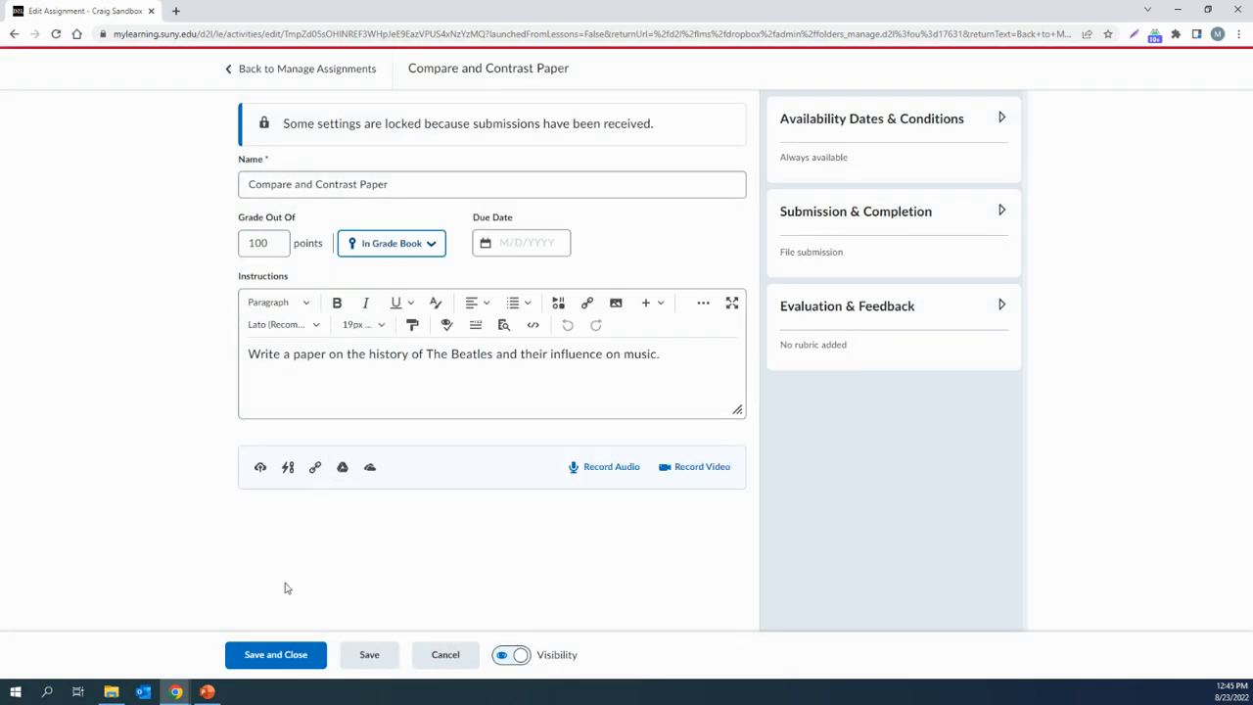
click(297, 656)
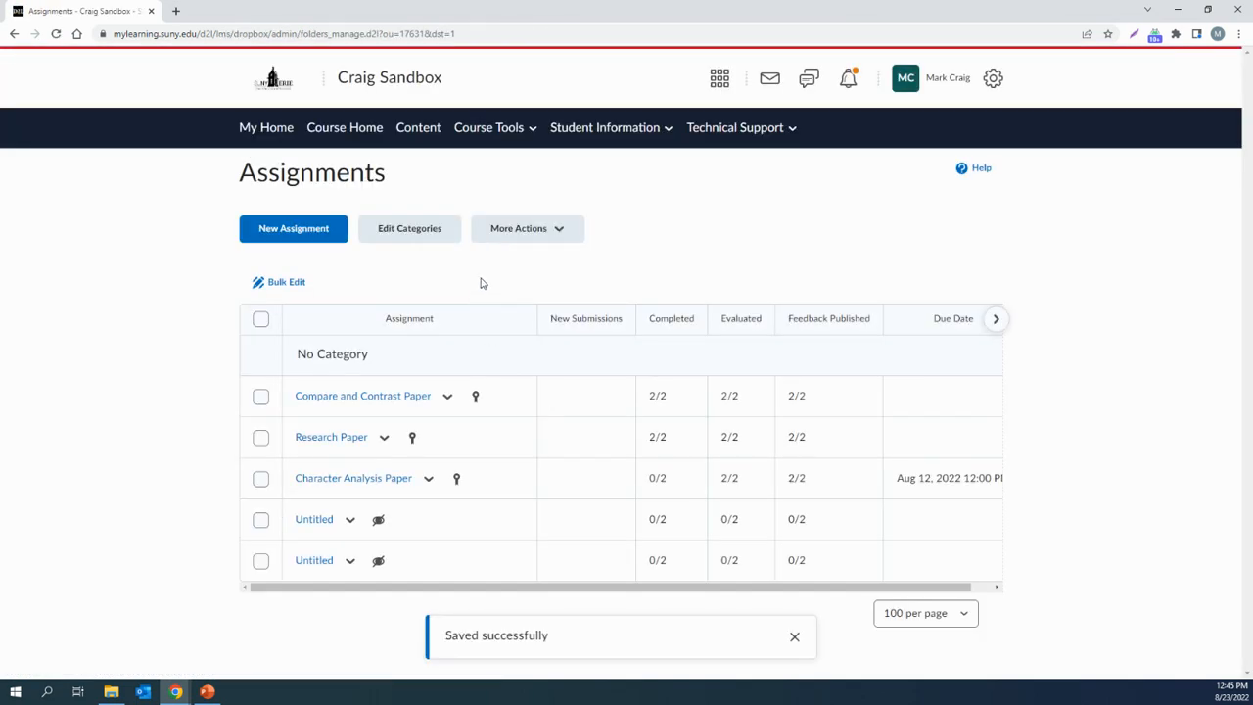
Reopen the grade management list and check the associations of all discussion, quiz, assignment and exam grade items
click(599, 130)
click(590, 270)
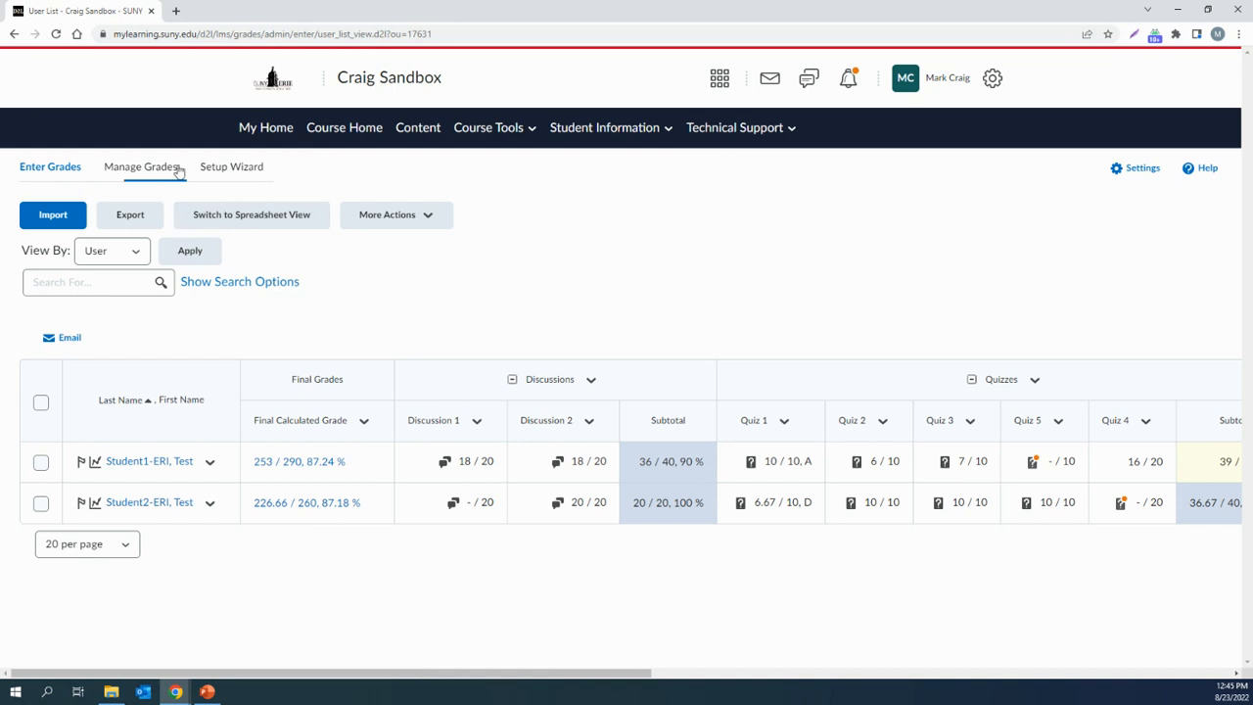
click(155, 172)
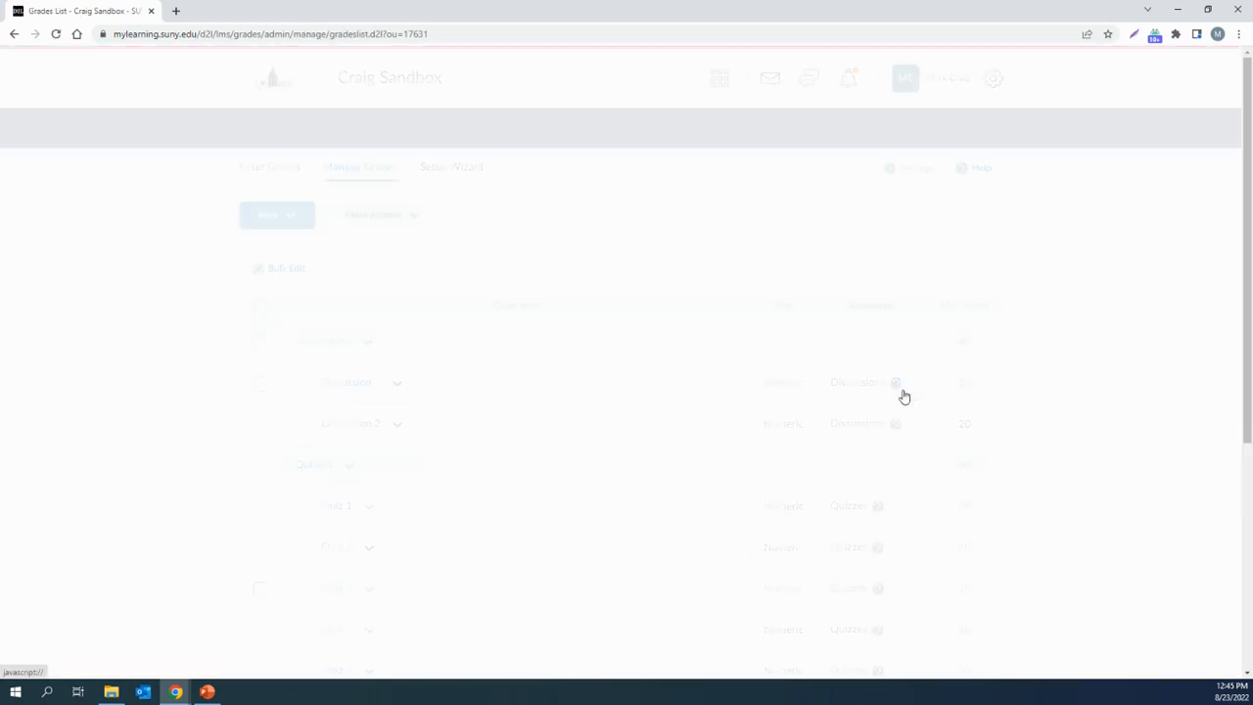
scroll(657, 395, down, 5)
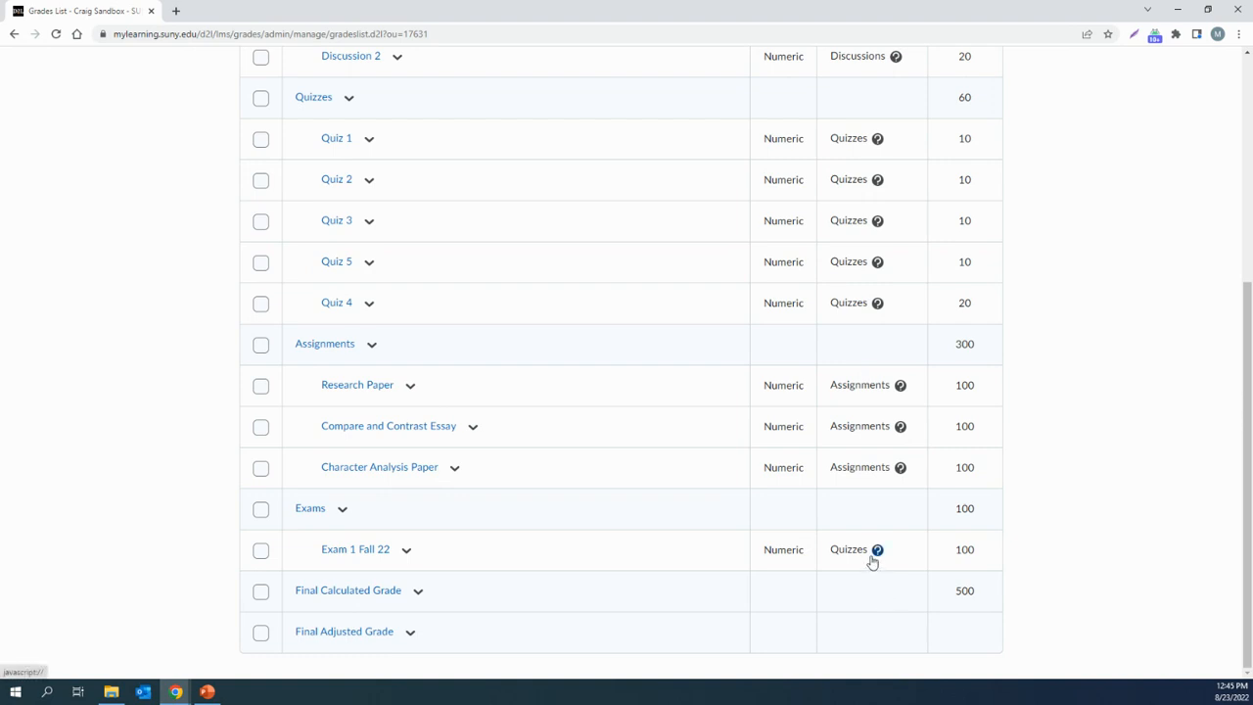
scroll(868, 497, up, 3)
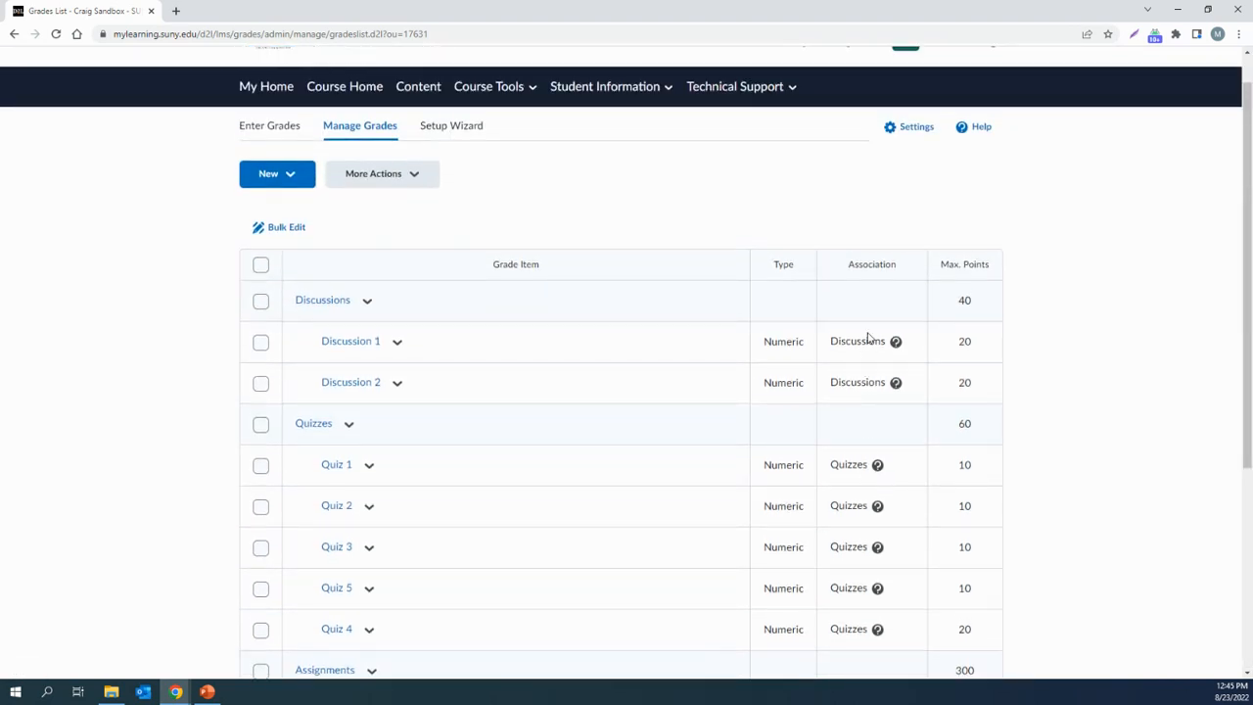
scroll(863, 649, down, 3)
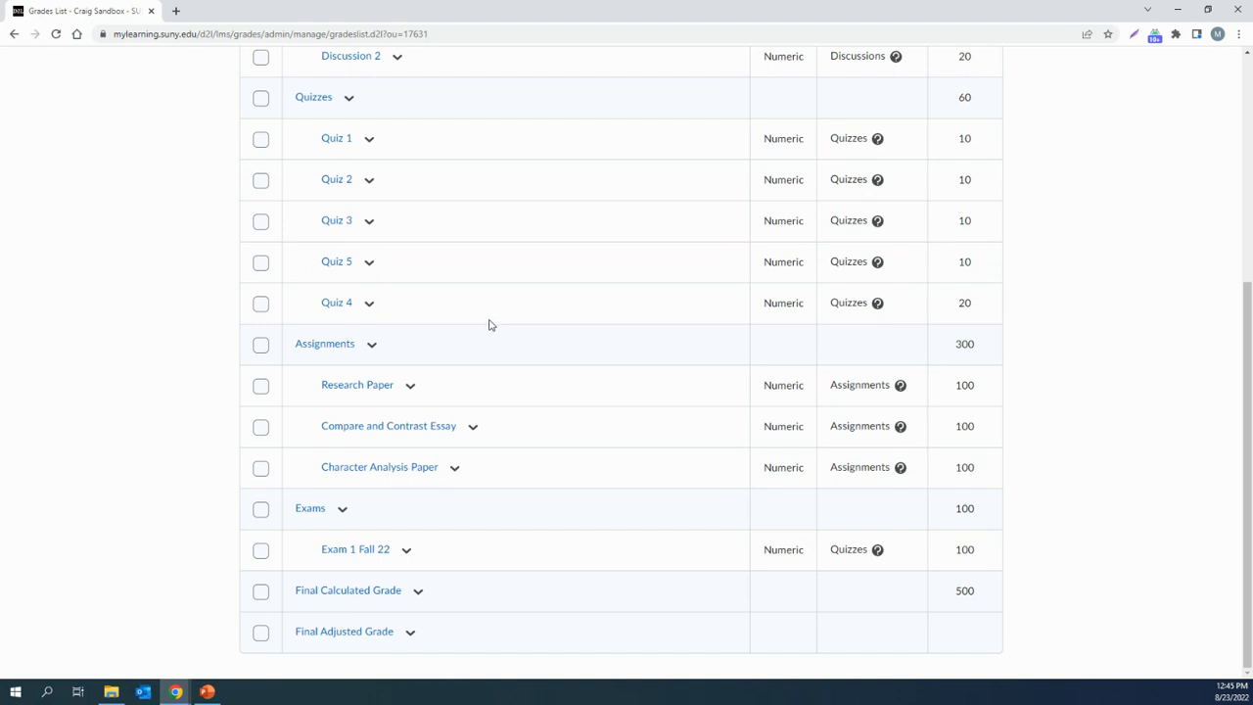
scroll(490, 323, up, 1)
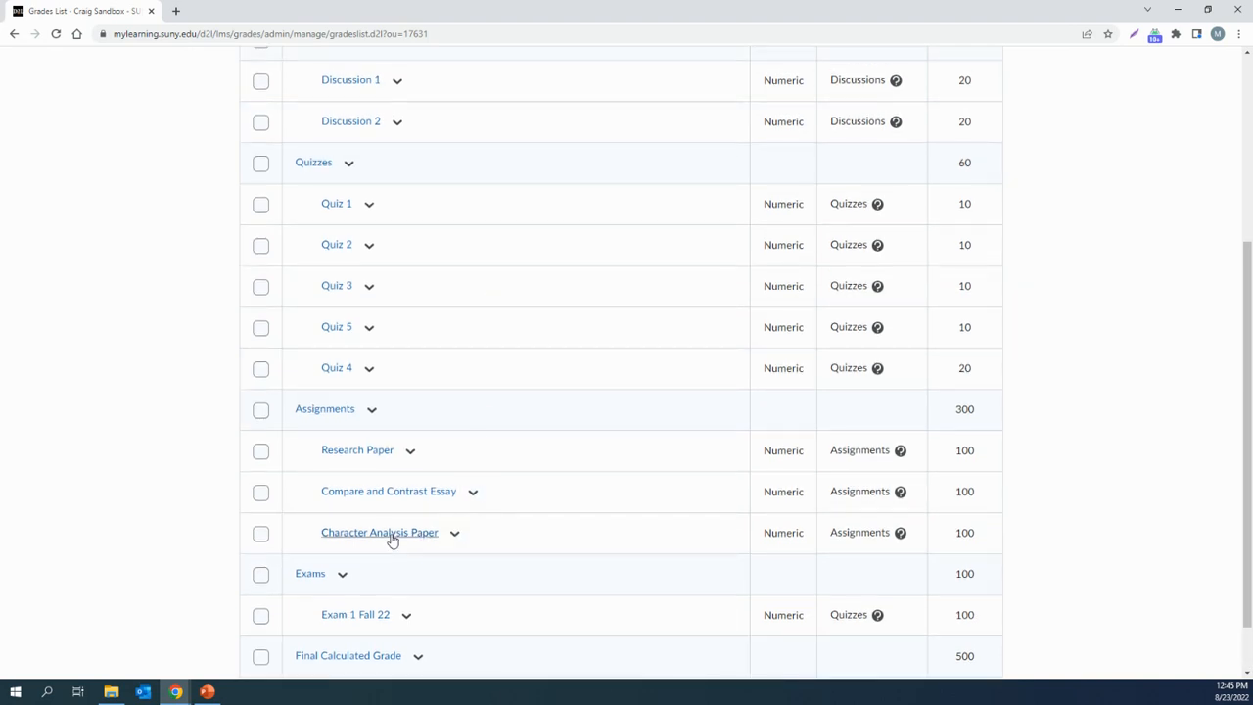
Go to the course's quizzes, open Quiz 6 for editing and show its assessment settings
scroll(391, 540, up, 3)
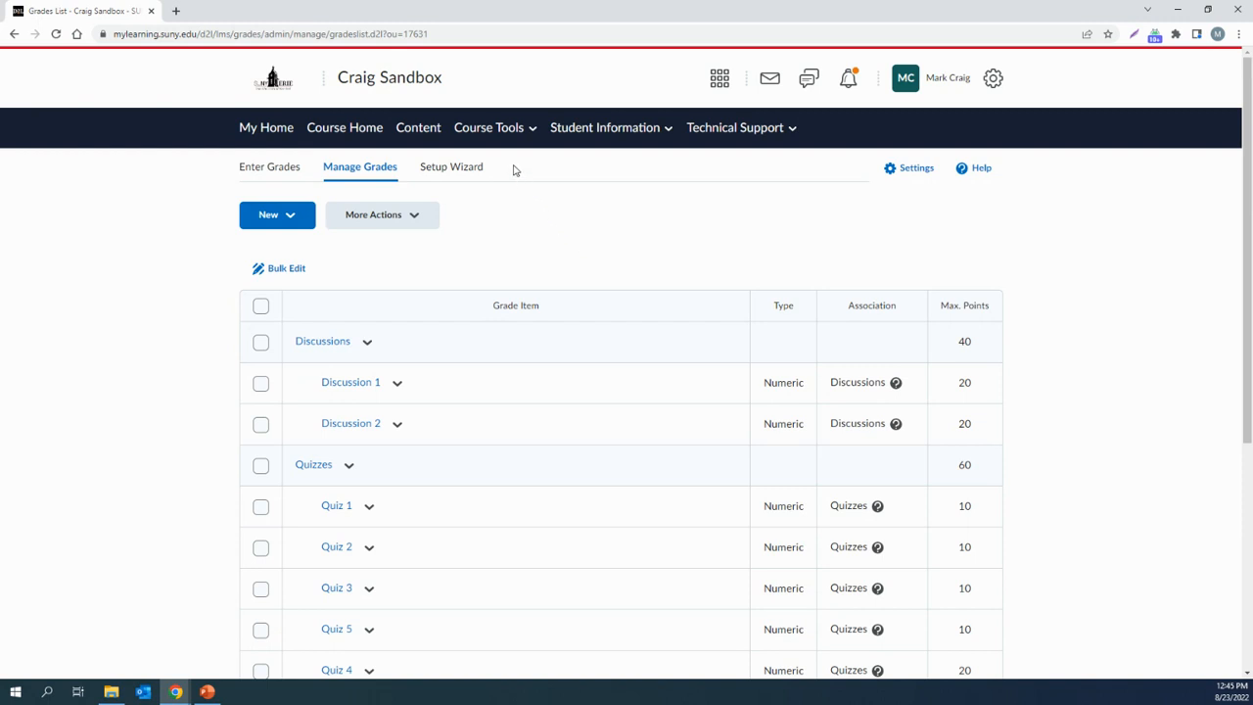
click(493, 135)
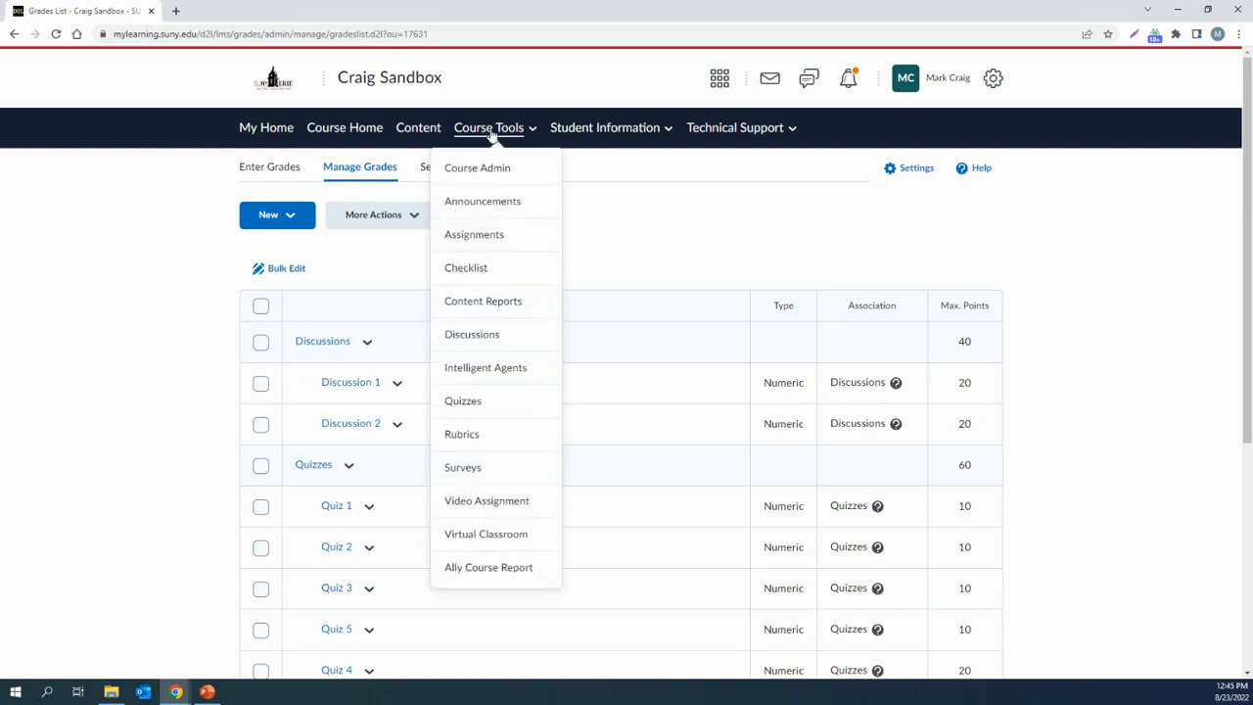
click(485, 409)
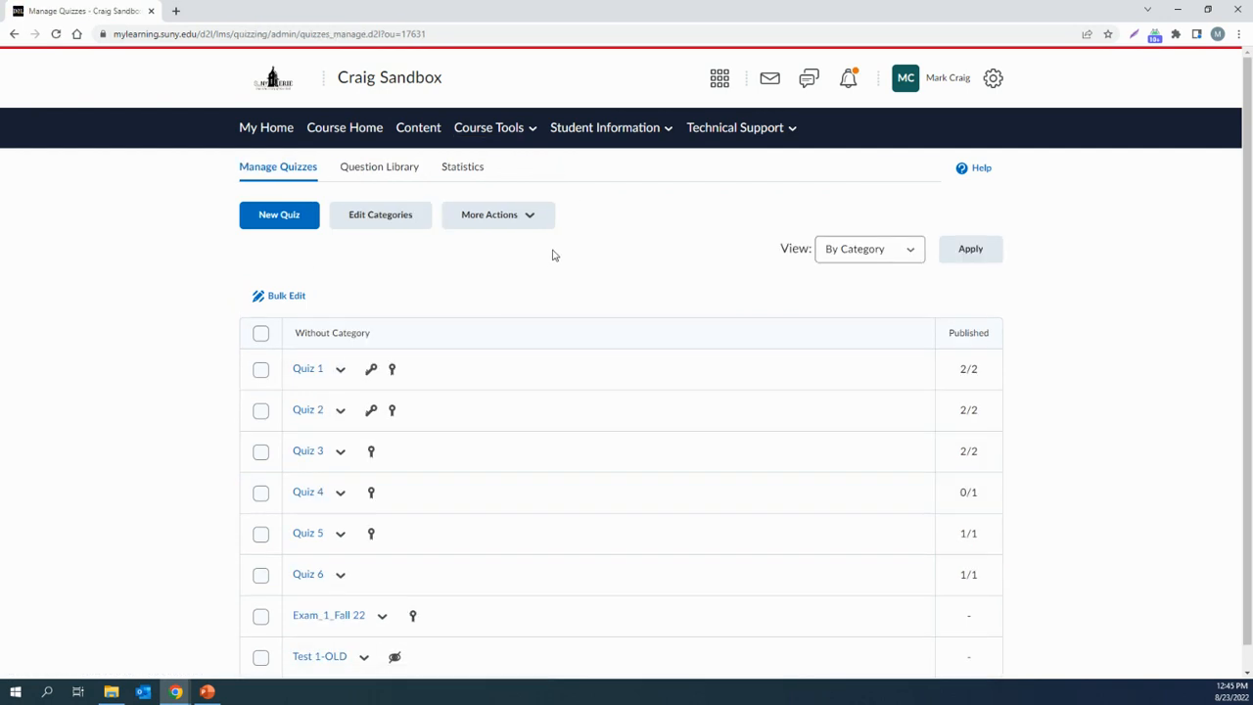
scroll(551, 252, down, 1)
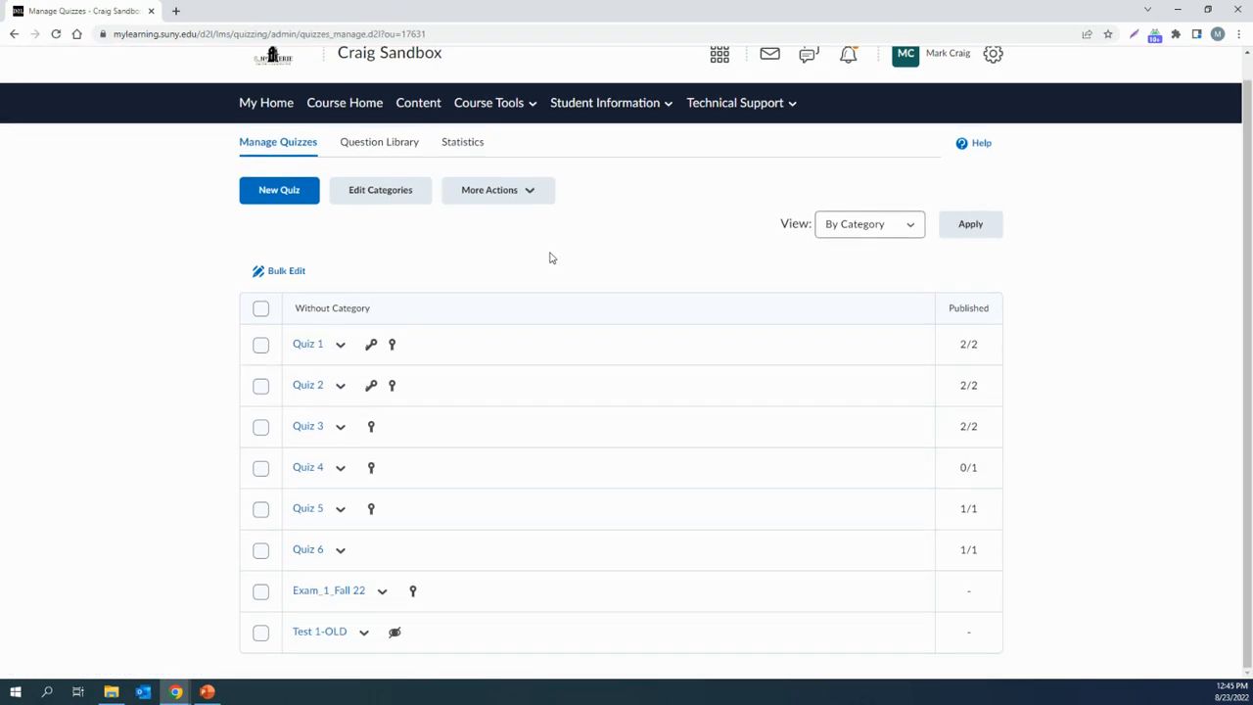
click(341, 552)
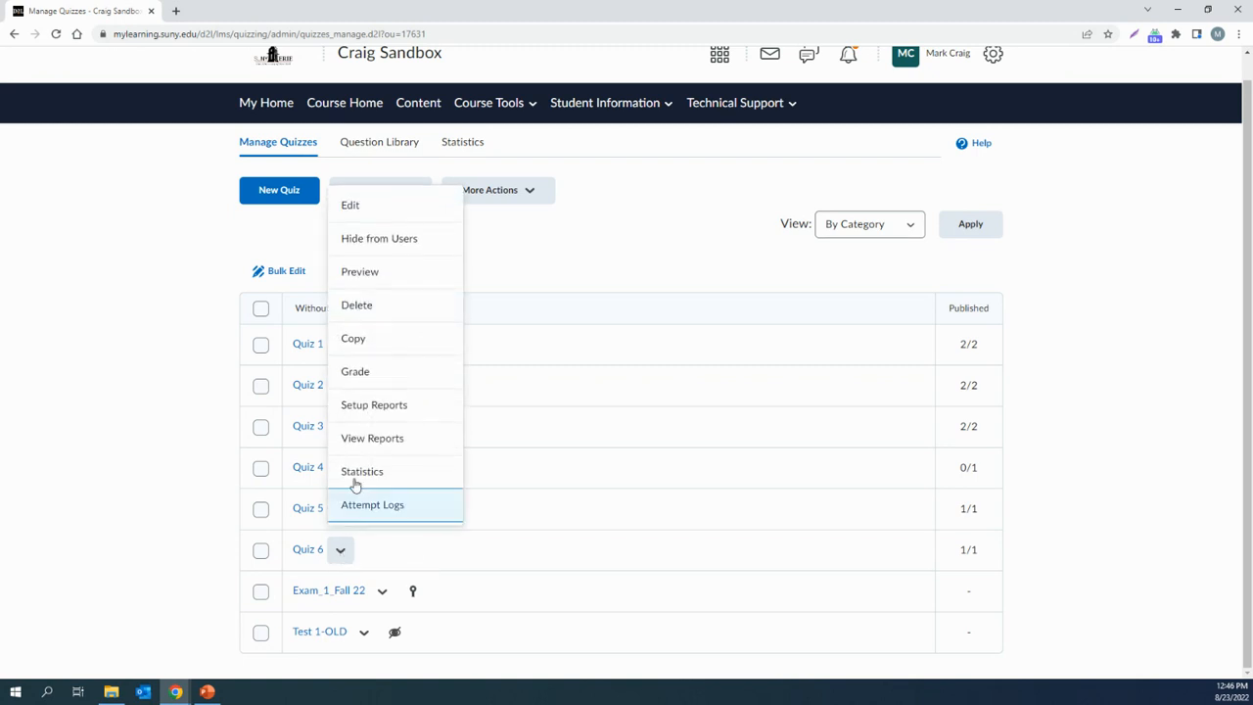
click(376, 213)
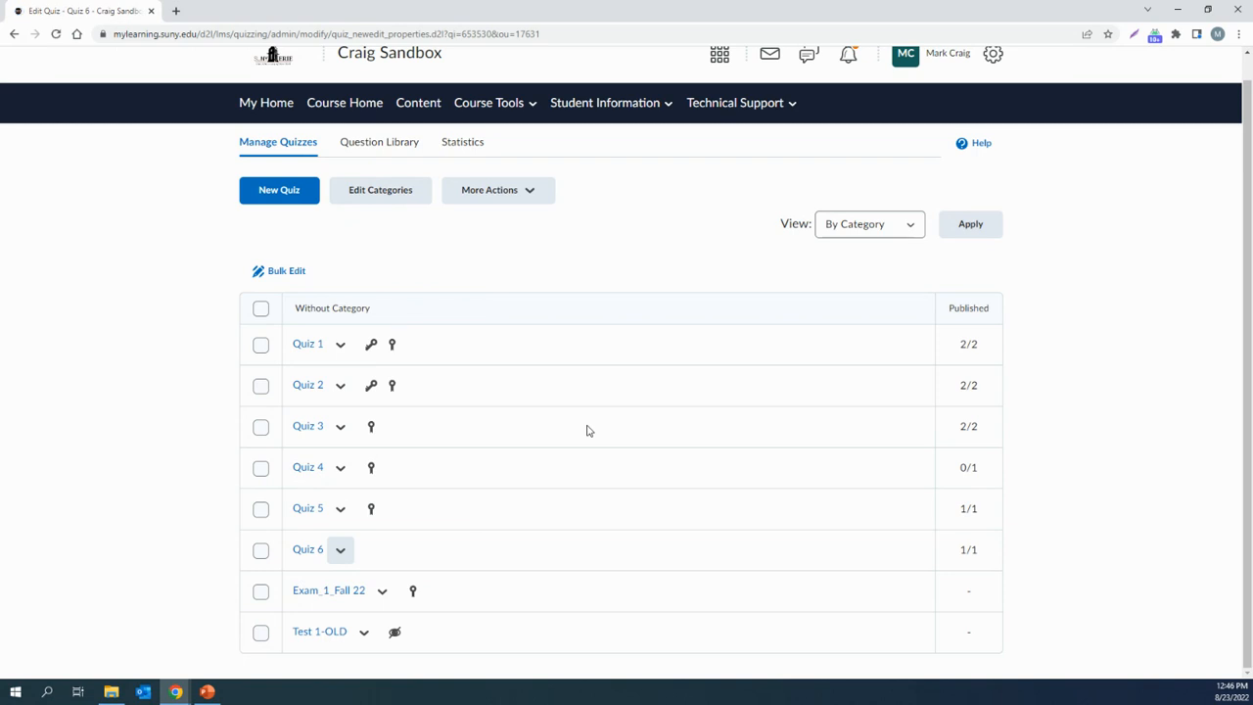
click(490, 245)
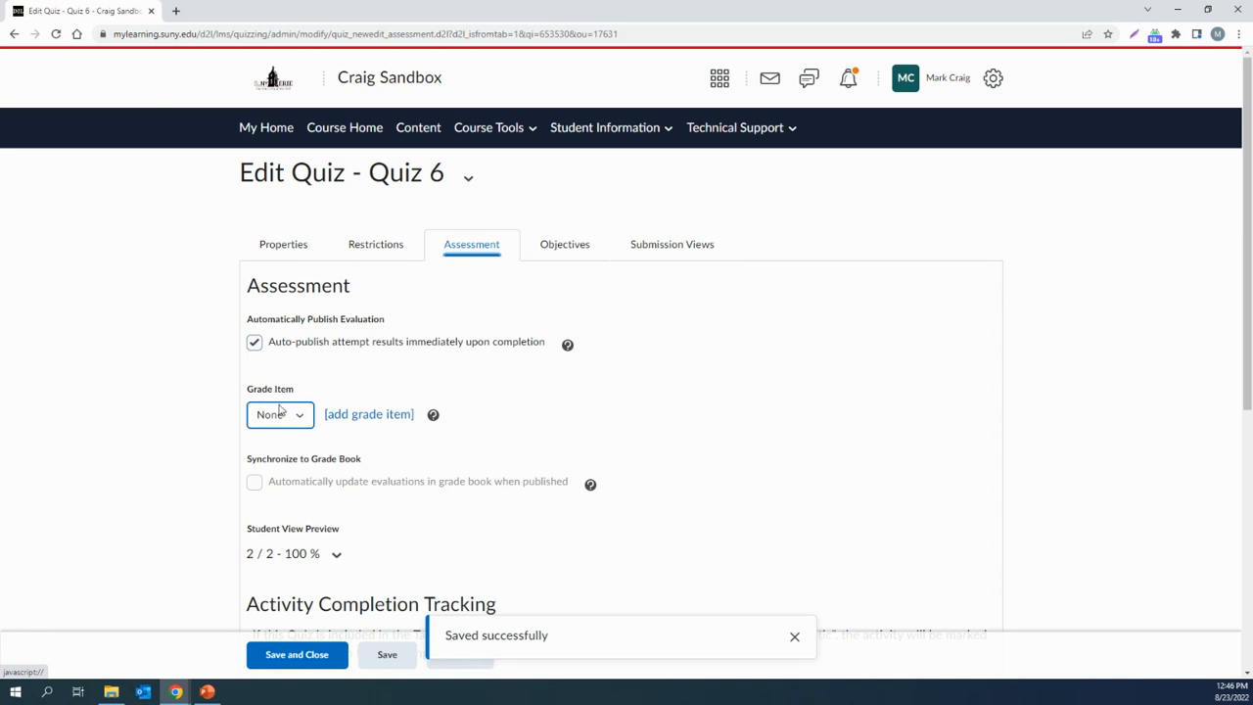
Check which existing grade items are available to link to Quiz 6
click(300, 419)
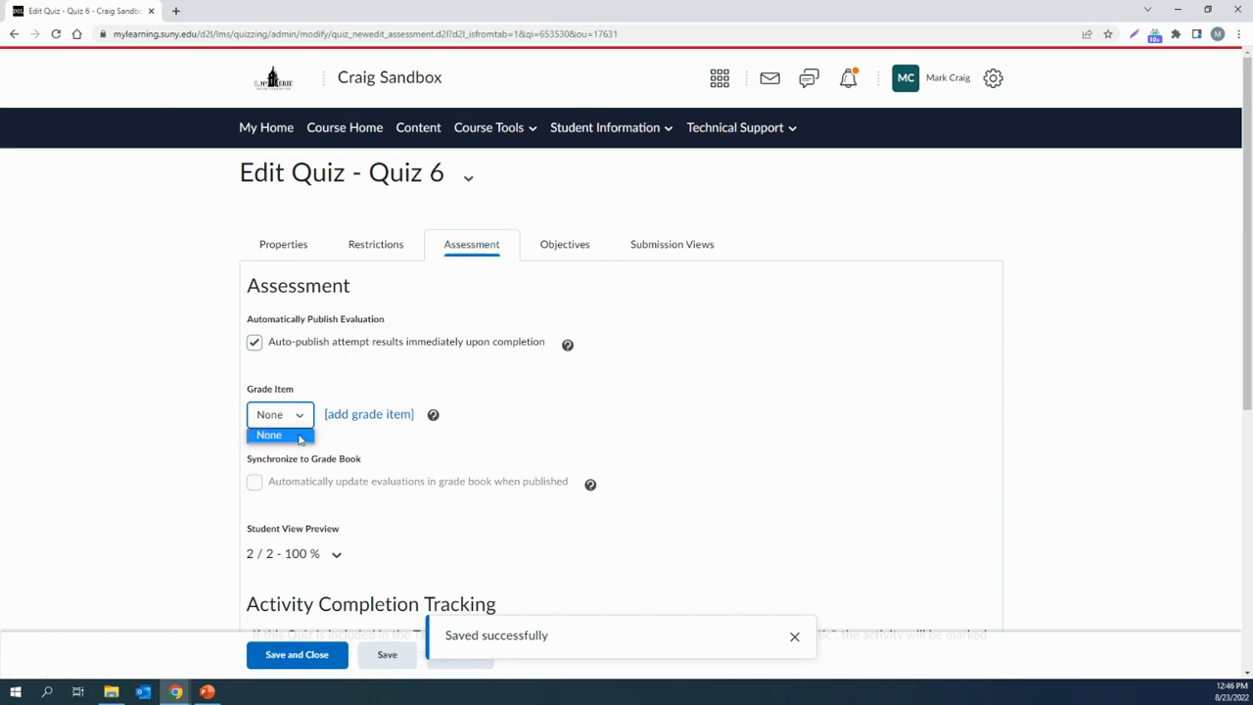
click(330, 451)
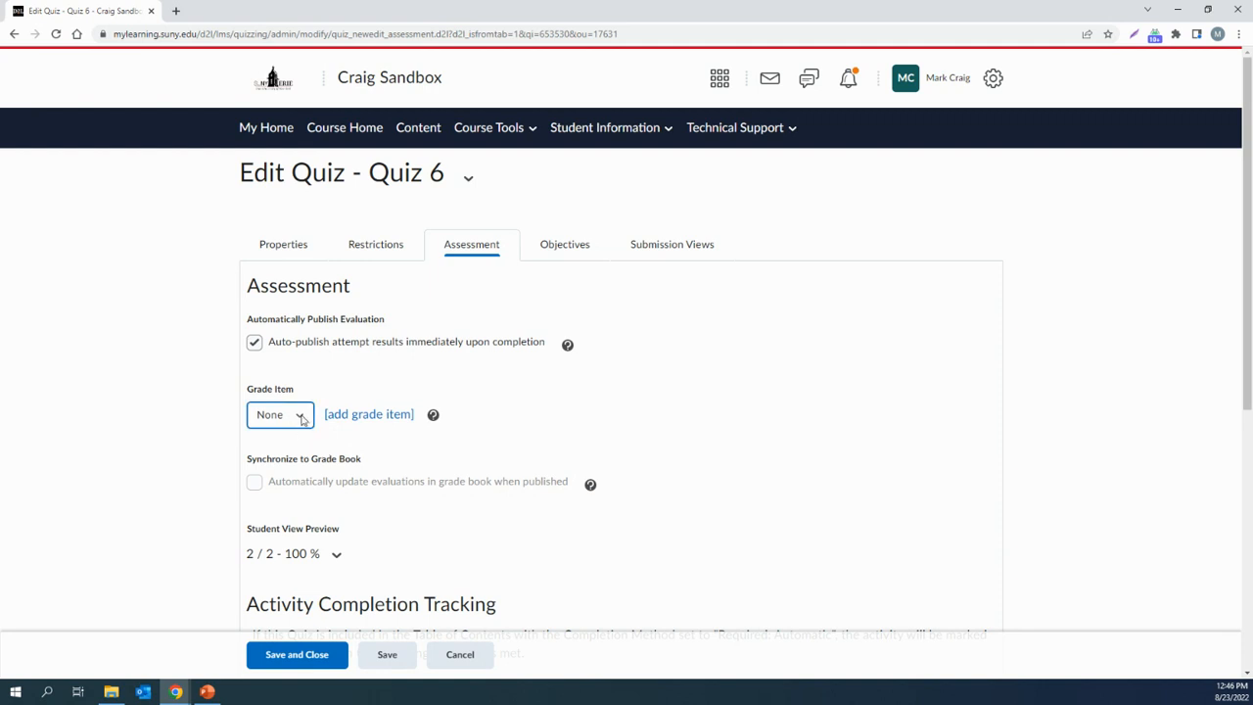
click(302, 419)
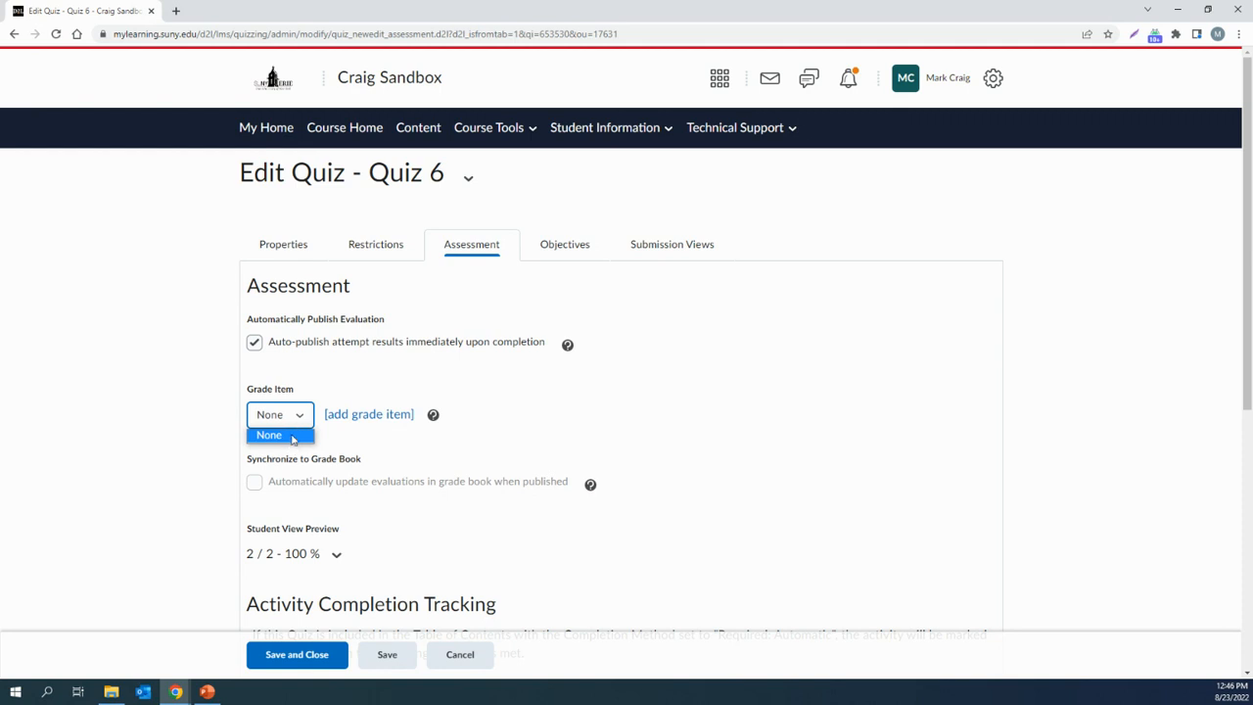
click(338, 446)
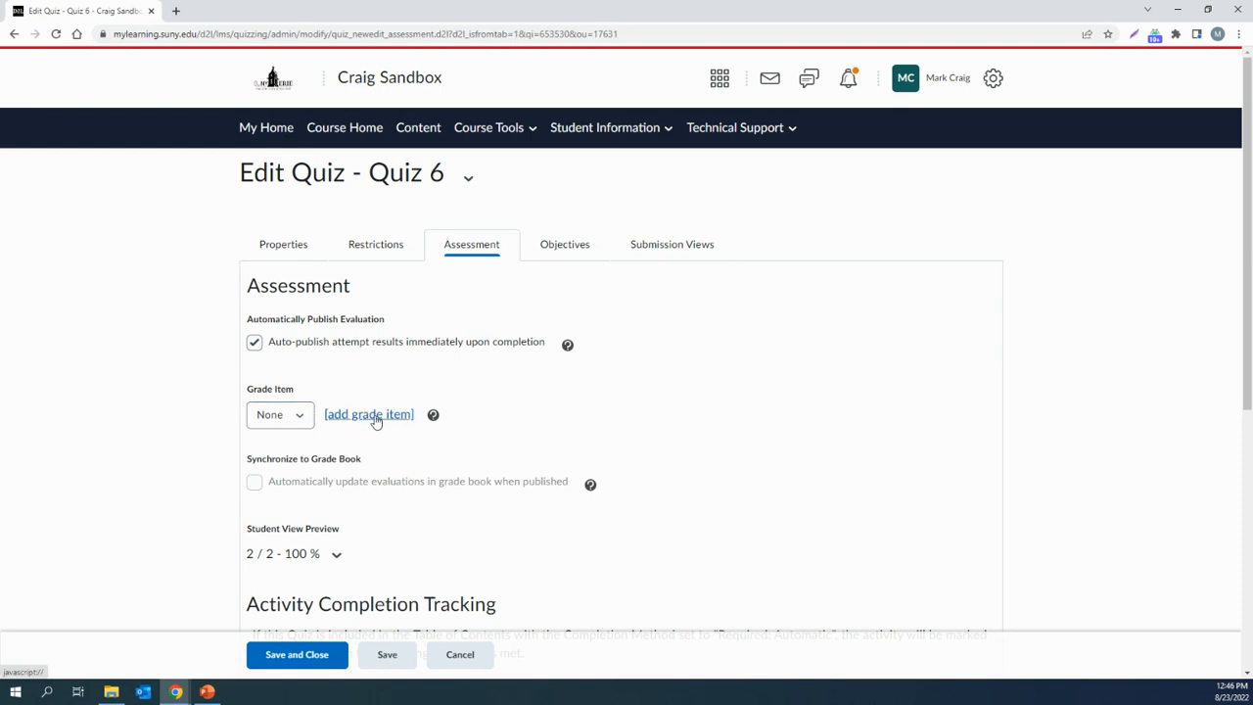
Add a new grade item named Quiz 6 with 50 maximum points from the quiz's assessment settings and save it
click(375, 416)
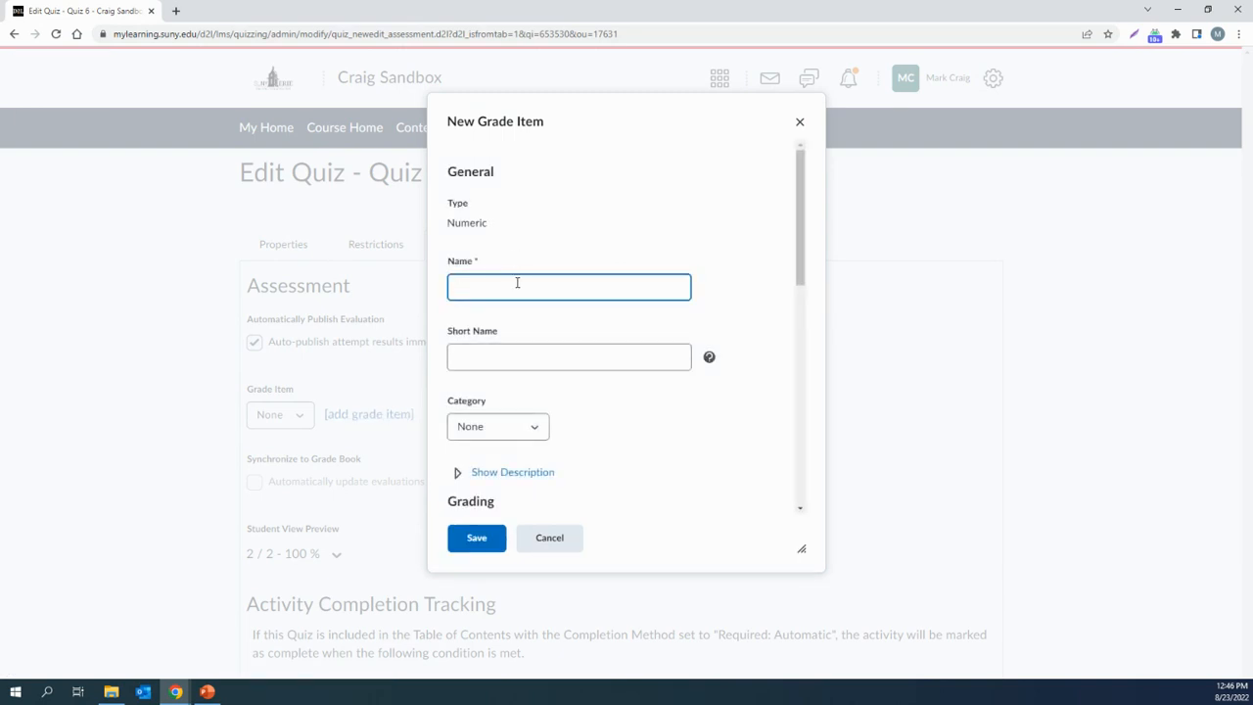
text(Quiz 6)
scroll(560, 328, down, 2)
click(491, 361)
double_click(494, 363)
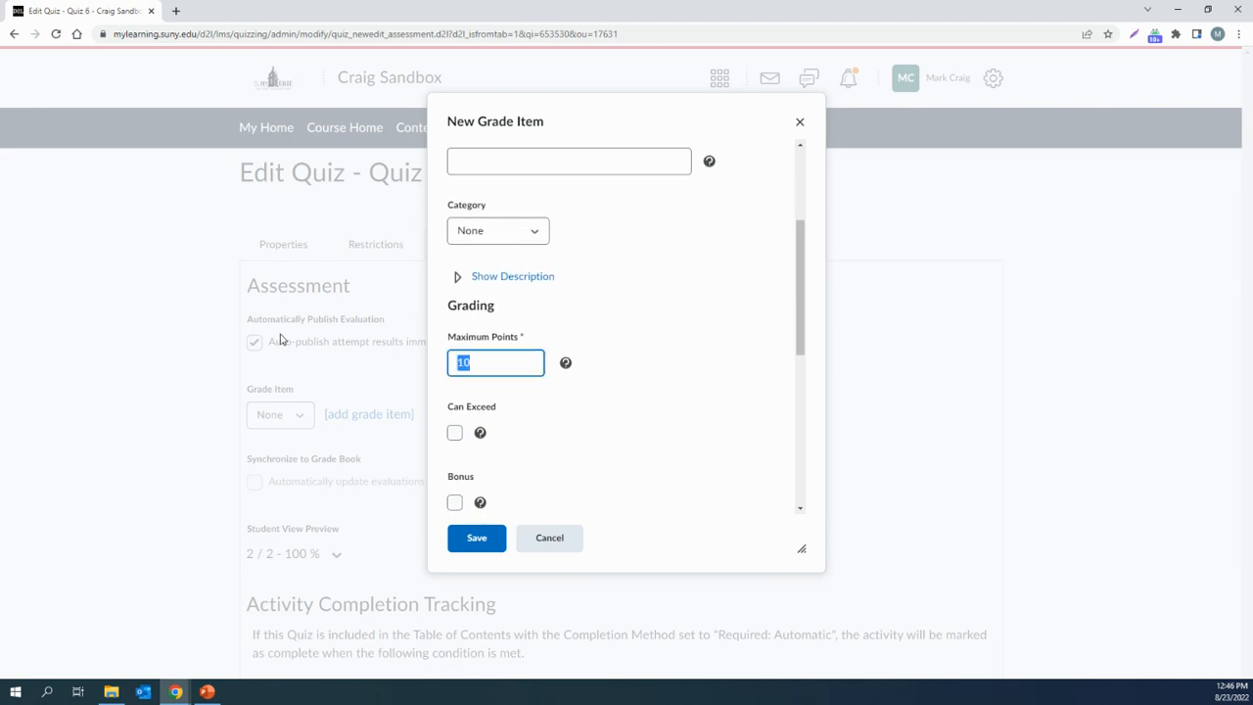
text(5)
click(475, 540)
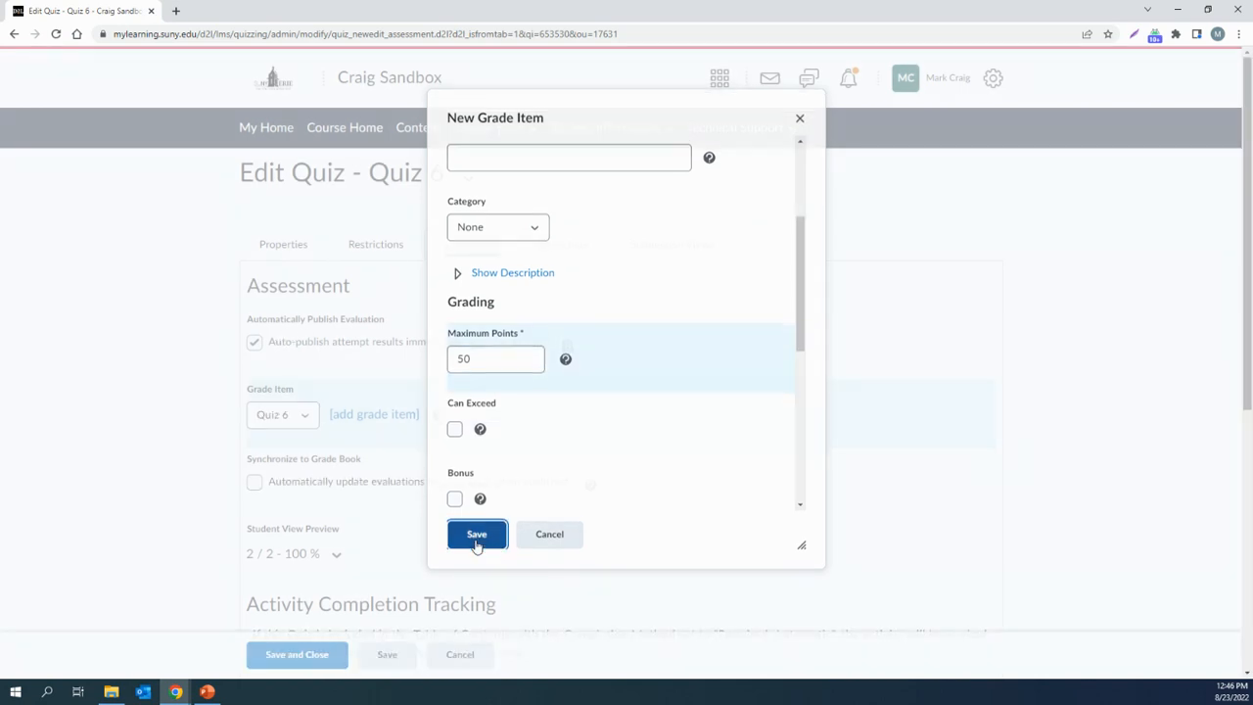
Turn on automatic grade book updates for Quiz 6, save and close it, and check its entry in the quiz list
click(255, 482)
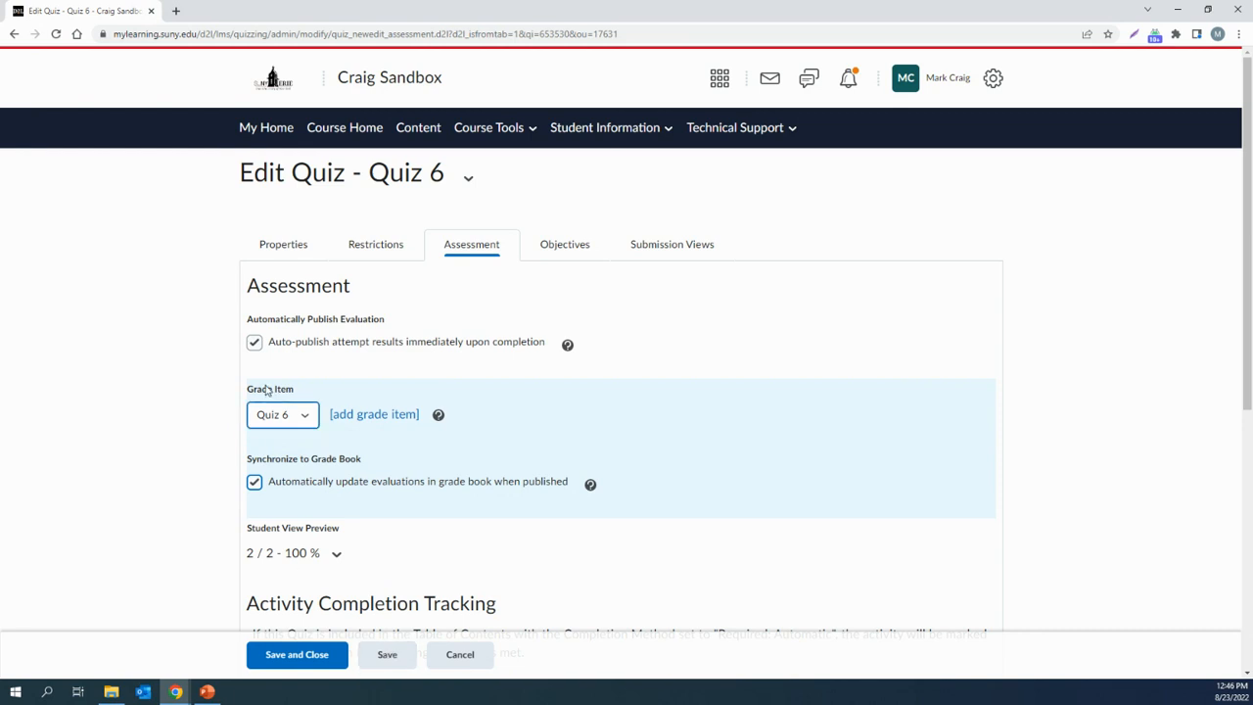
click(330, 655)
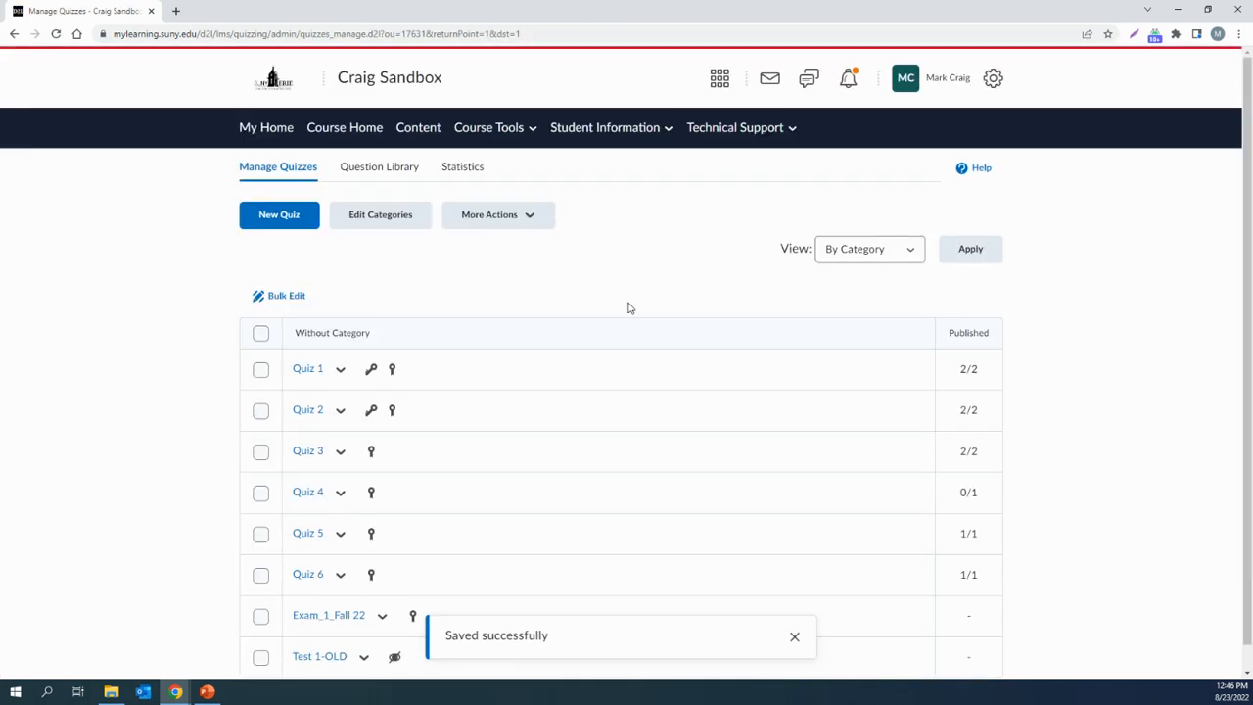
scroll(470, 421, down, 1)
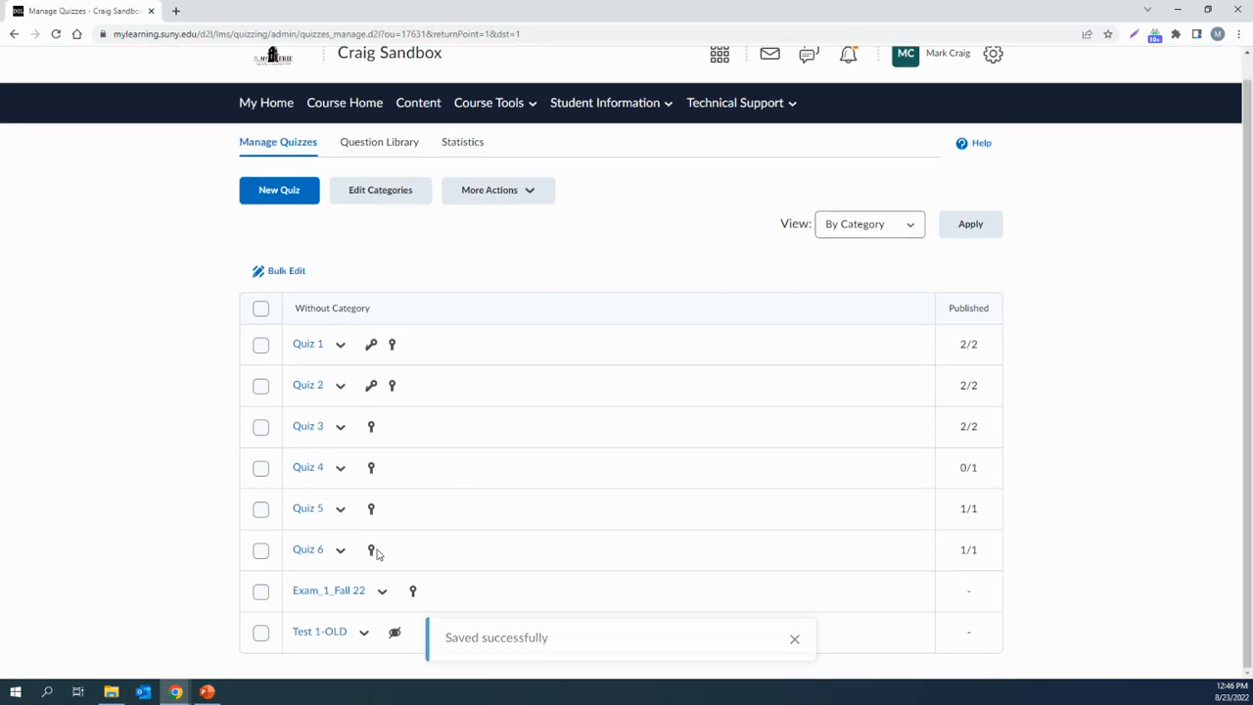
scroll(607, 480, up, 1)
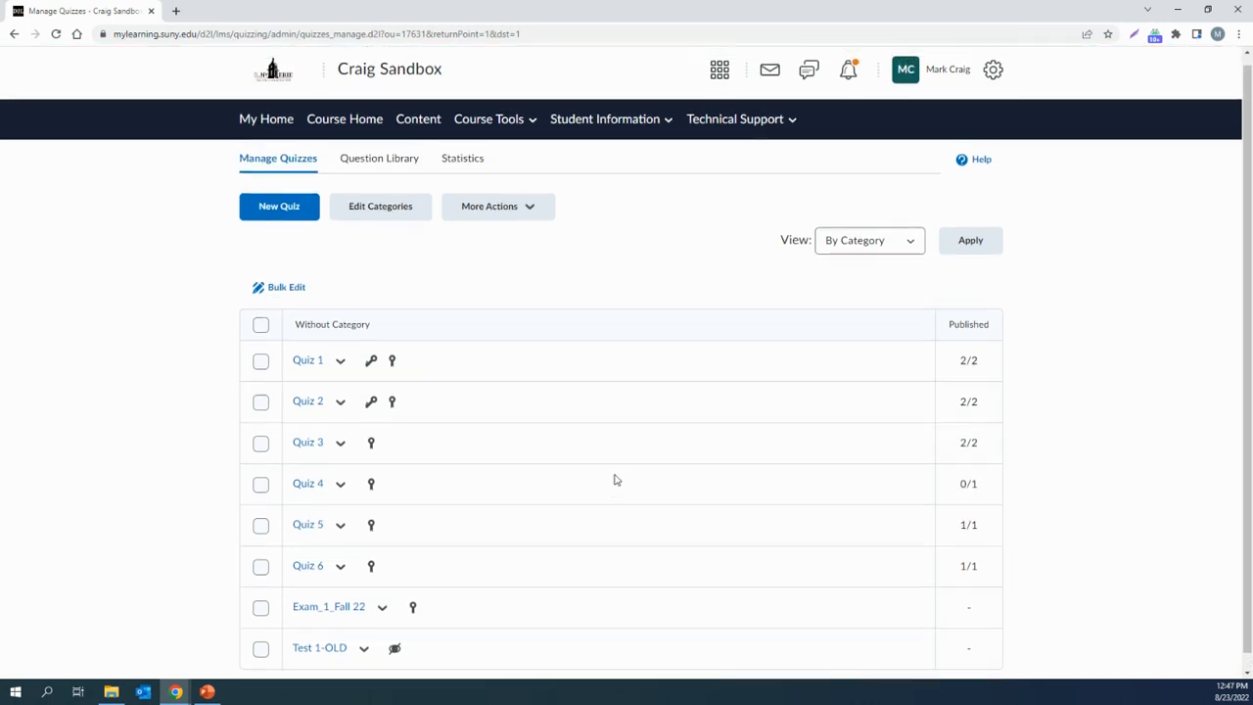
Return to the grade management list and check the placement and association of the Quiz 6 grade item
click(634, 134)
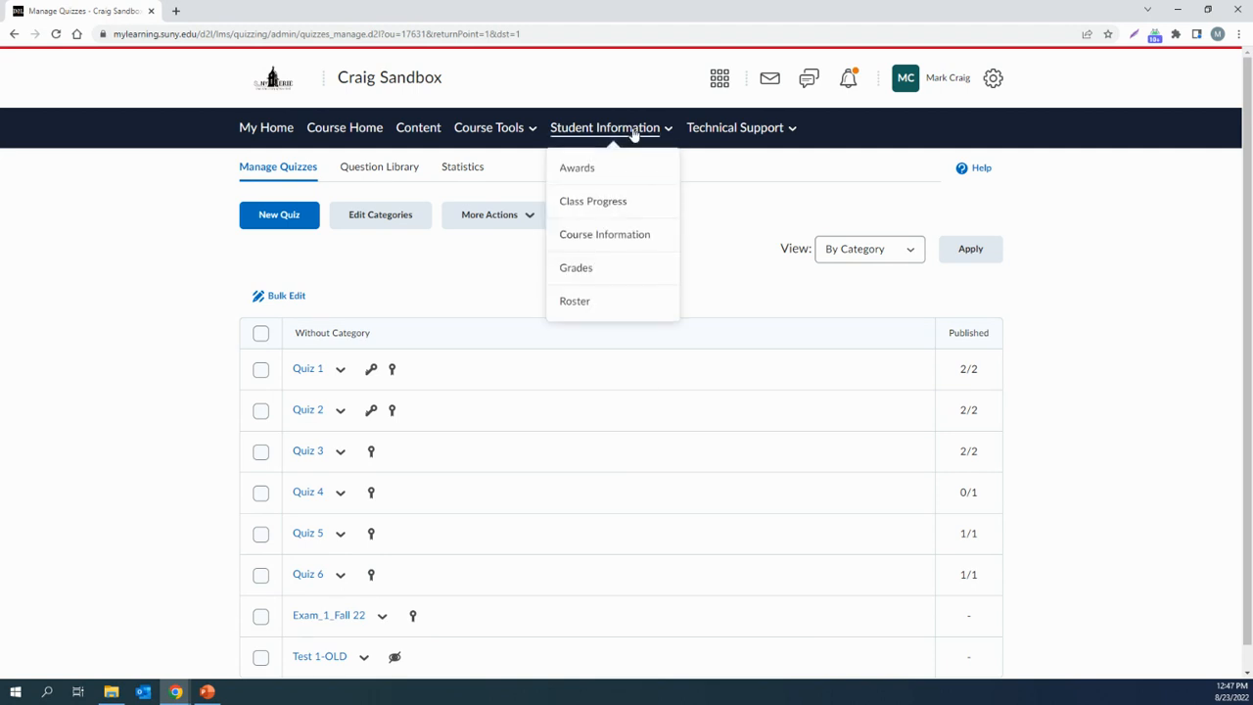
click(594, 275)
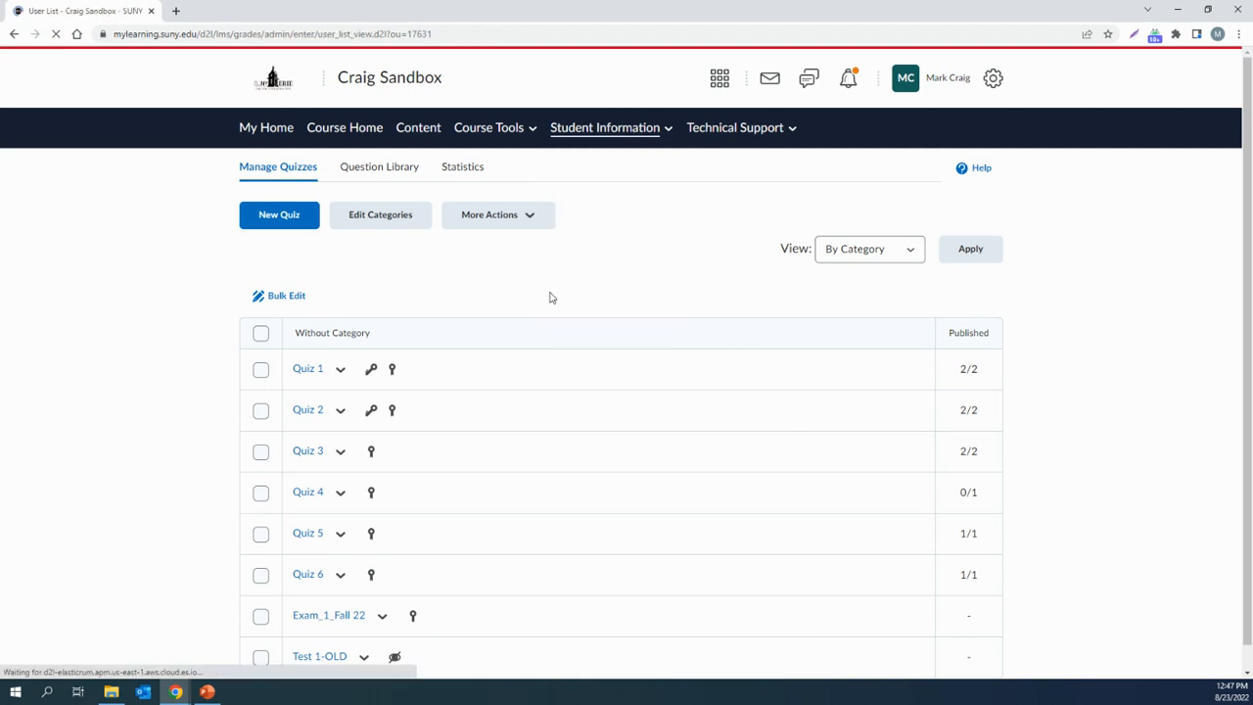
click(144, 168)
scroll(554, 316, down, 2)
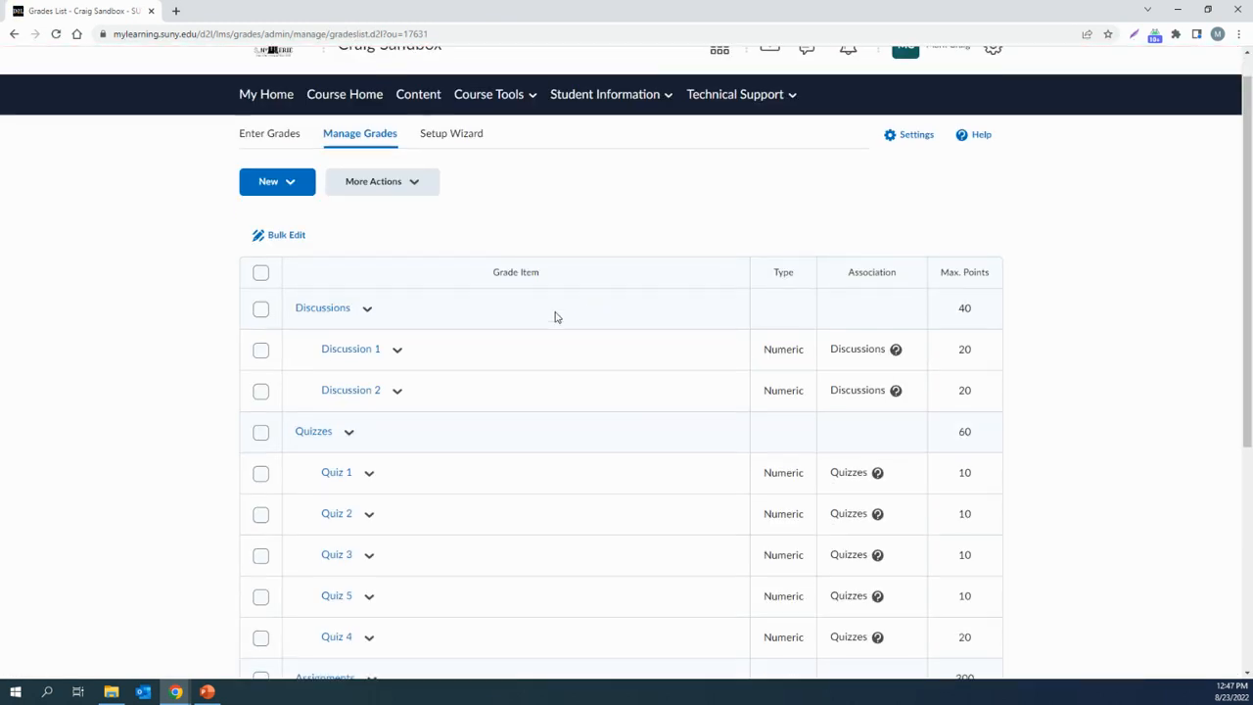
scroll(340, 546, down, 3)
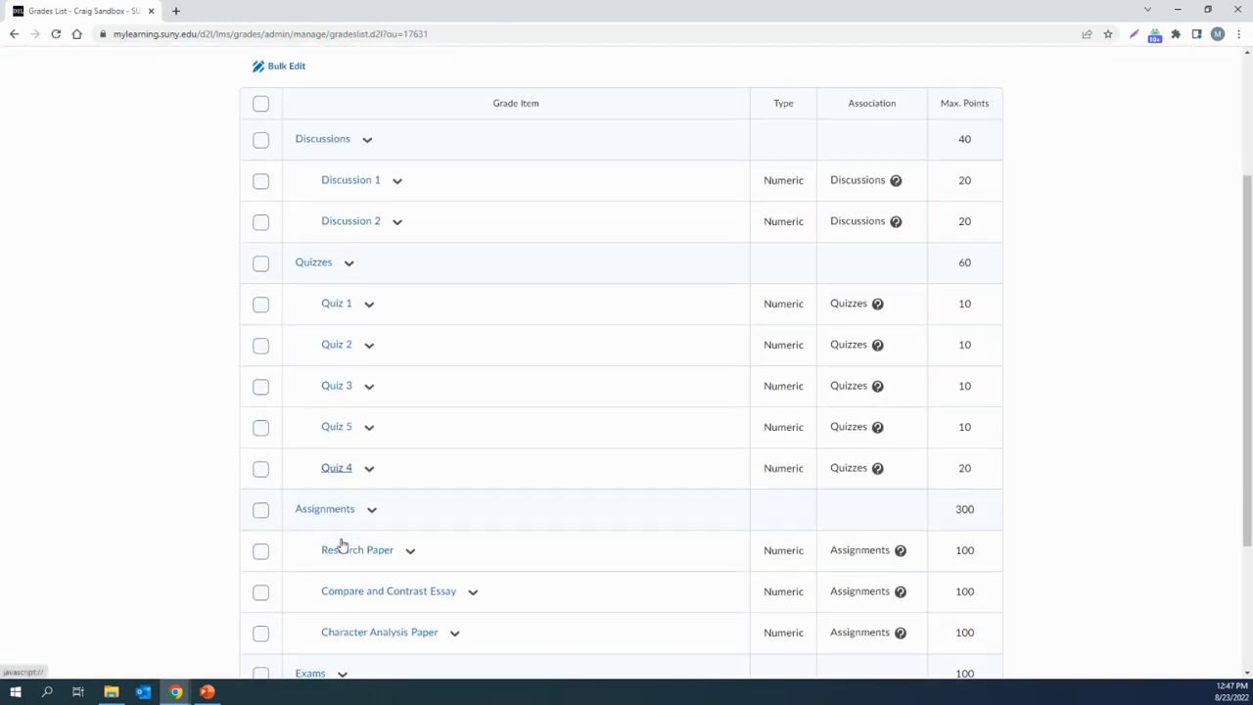
scroll(333, 578, up, 1)
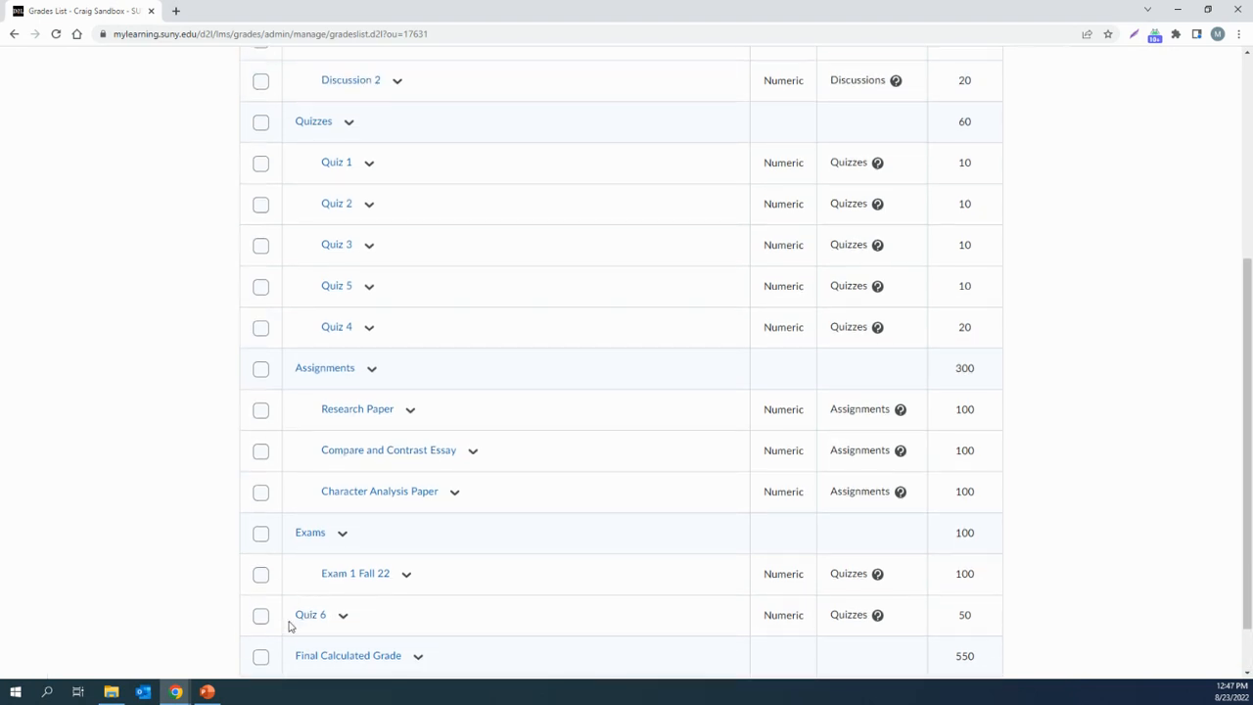
Open the Quiz 6 grade item for editing and display its category choices
click(344, 617)
click(377, 452)
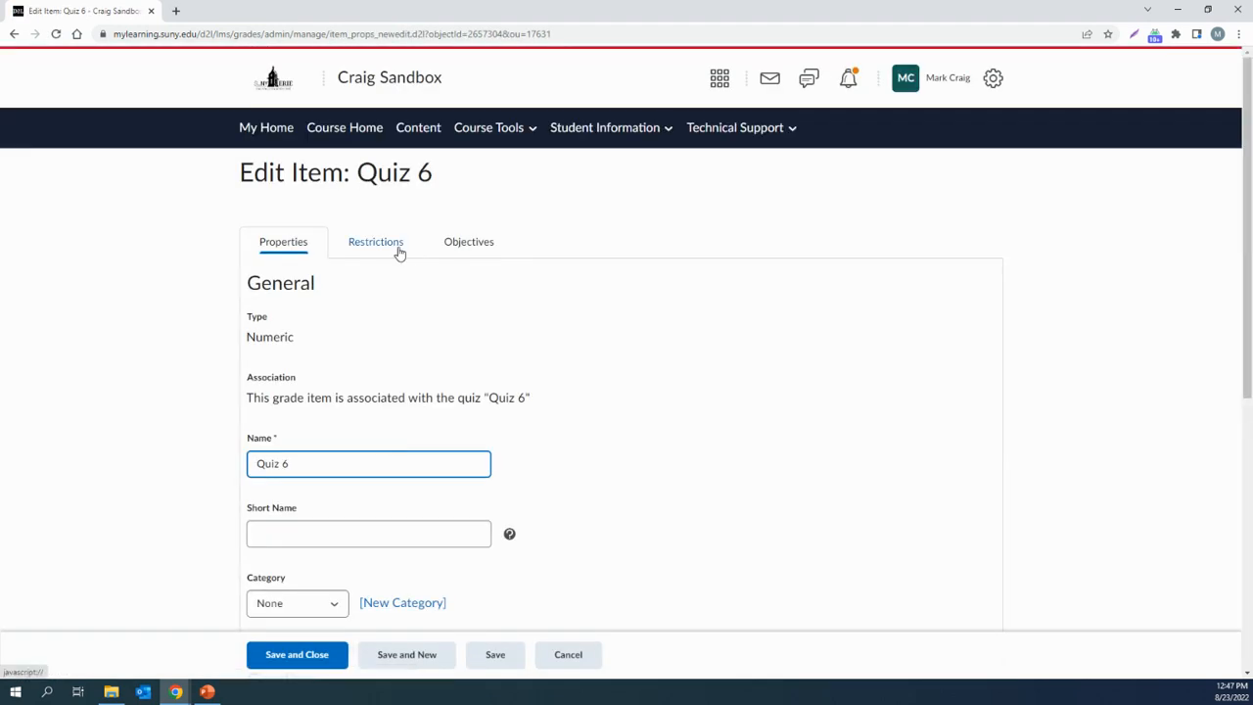
scroll(386, 409, down, 1)
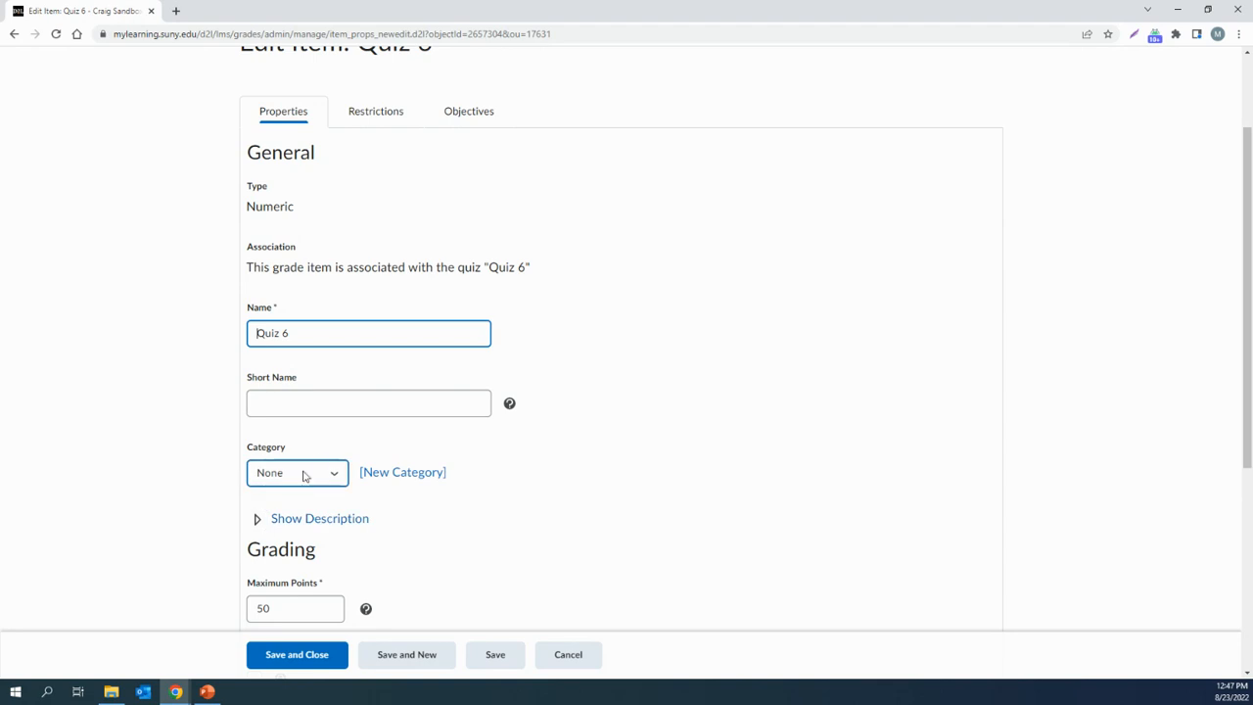
click(334, 477)
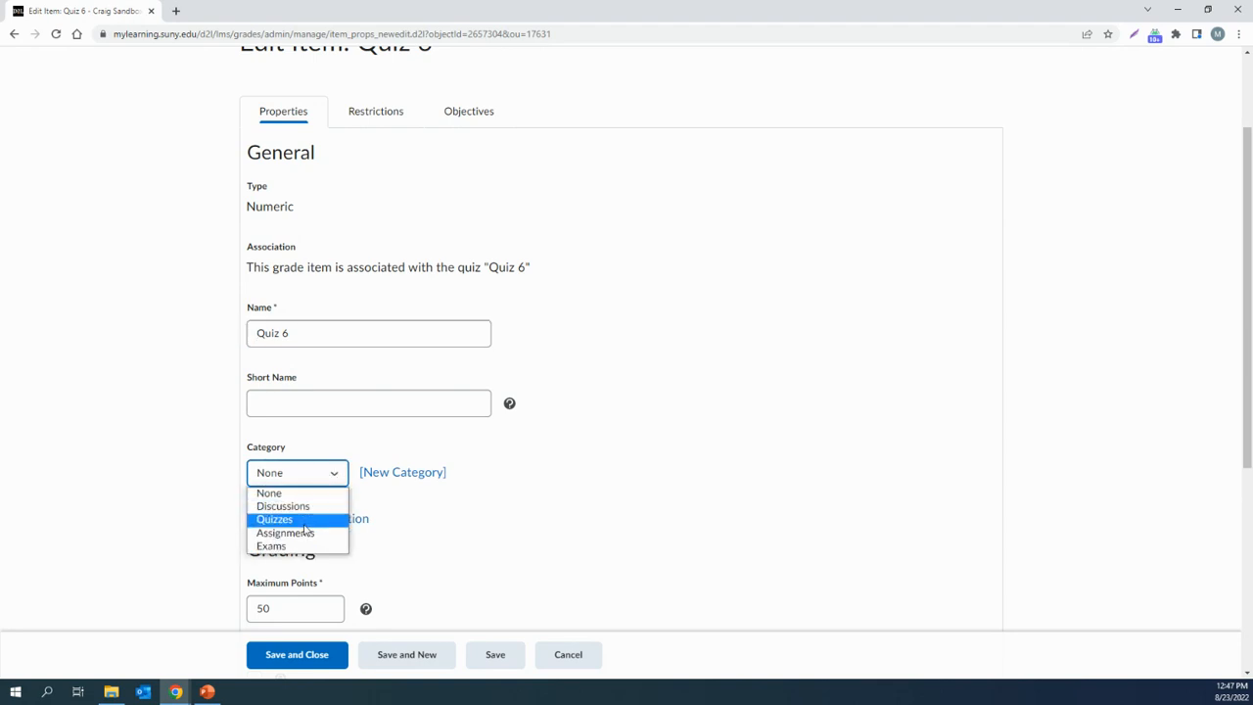